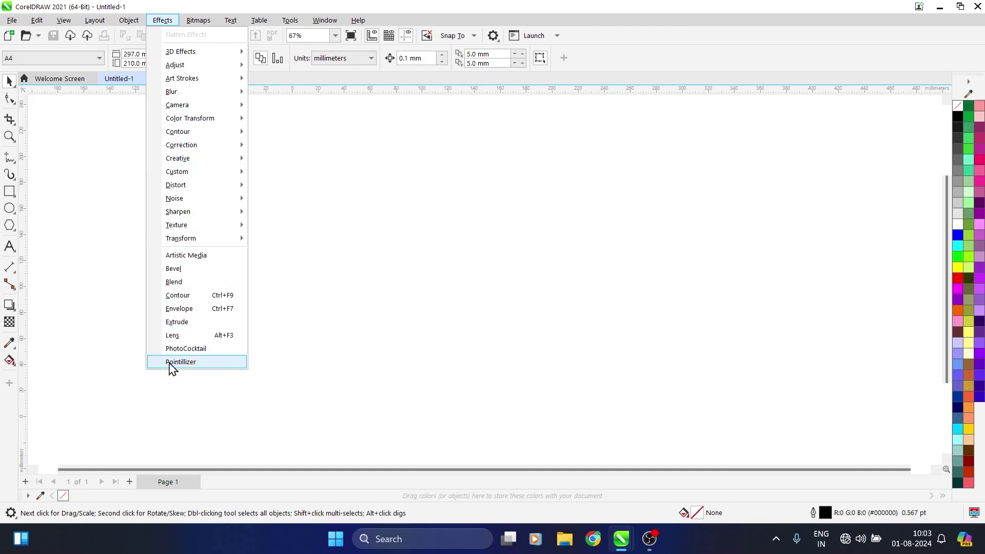
Add a line of artistic text containing a first name in capital letters, in 24 pt Arial.
{"action": "left_click", "coordinate": [367, 295]}
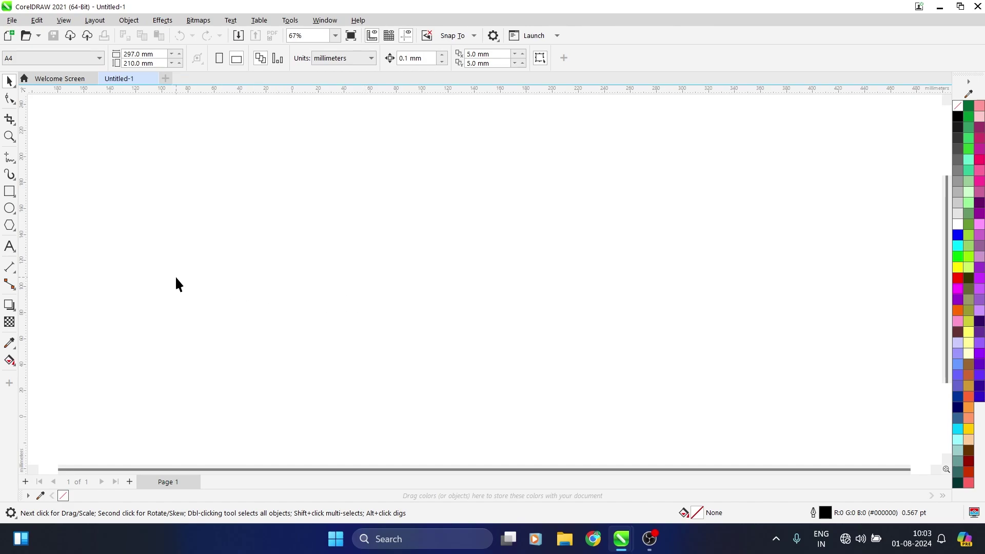
{"action": "left_click", "coordinate": [9, 249]}
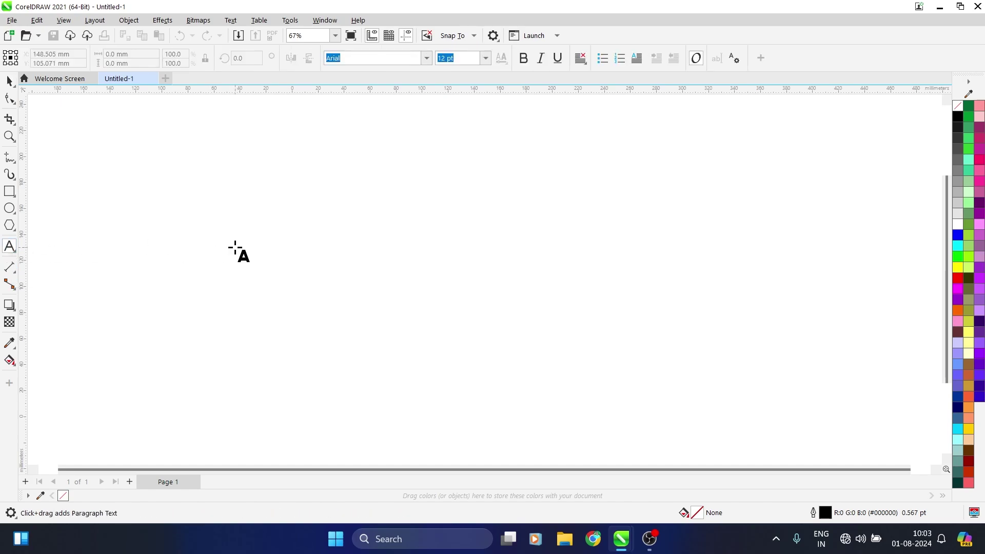
{"action": "left_click", "coordinate": [254, 244]}
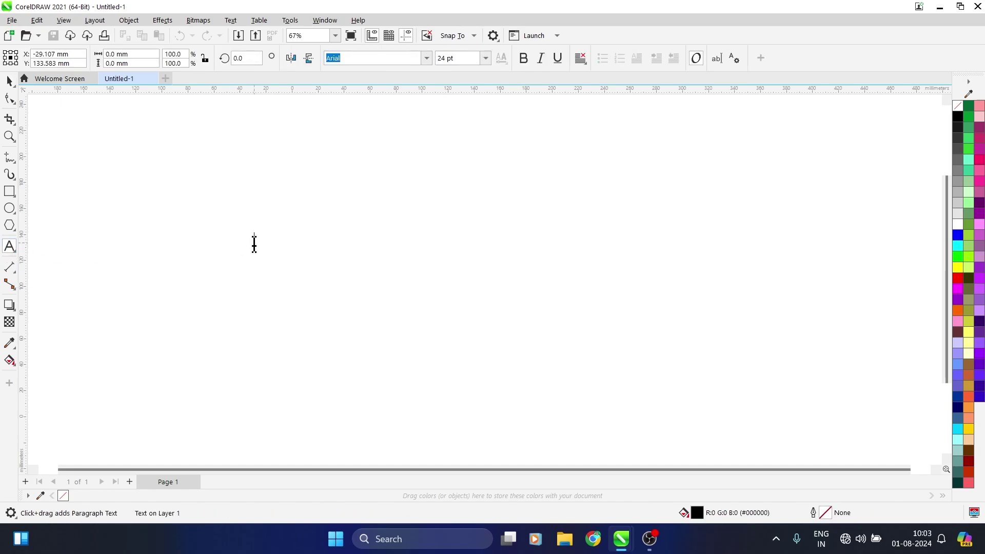
{"action": "type", "text": "AJAY"}
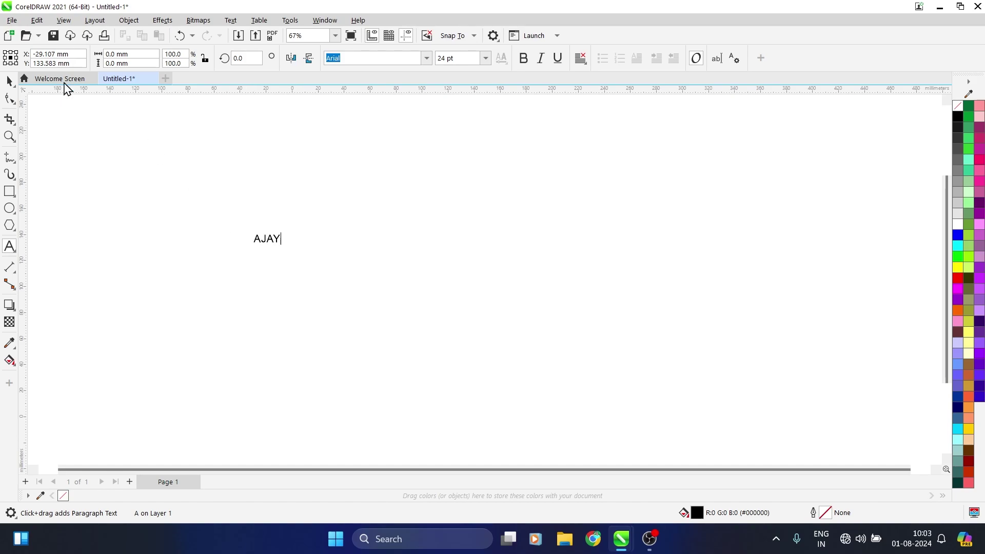
{"action": "key", "text": "Escape"}
{"action": "left_click", "coordinate": [9, 80]}
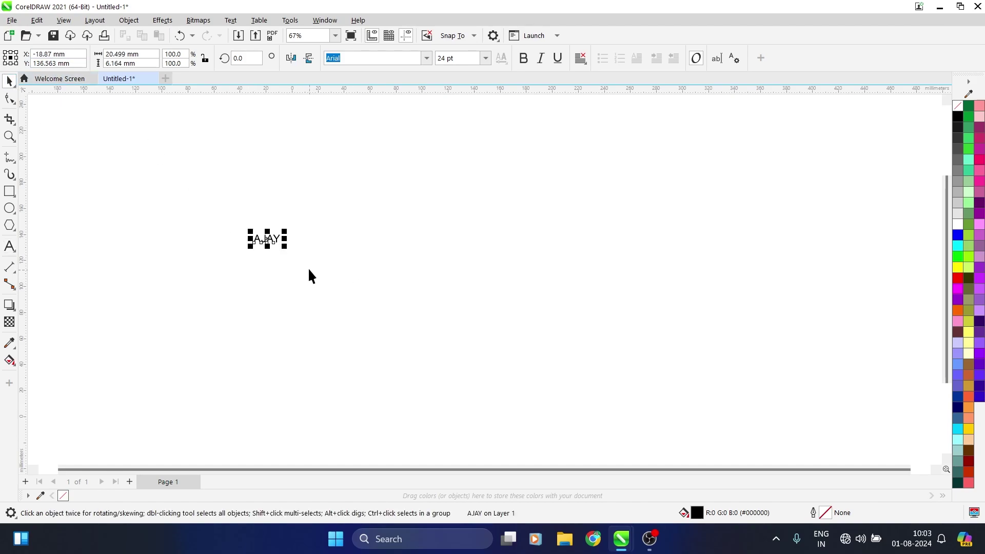
Enlarge the text to about 404 mm wide, set in Arial Black, and place it around the middle of the page.
{"action": "left_click_drag", "start_coordinate": [286, 245], "coordinate": [666, 340]}
{"action": "left_click_drag", "start_coordinate": [401, 272], "coordinate": [397, 241]}
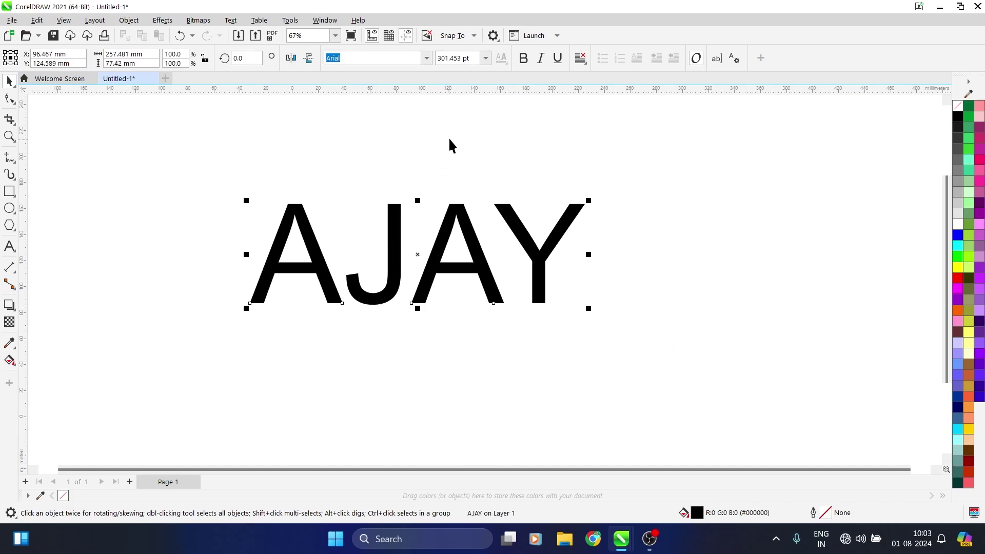
{"action": "left_click", "coordinate": [524, 64]}
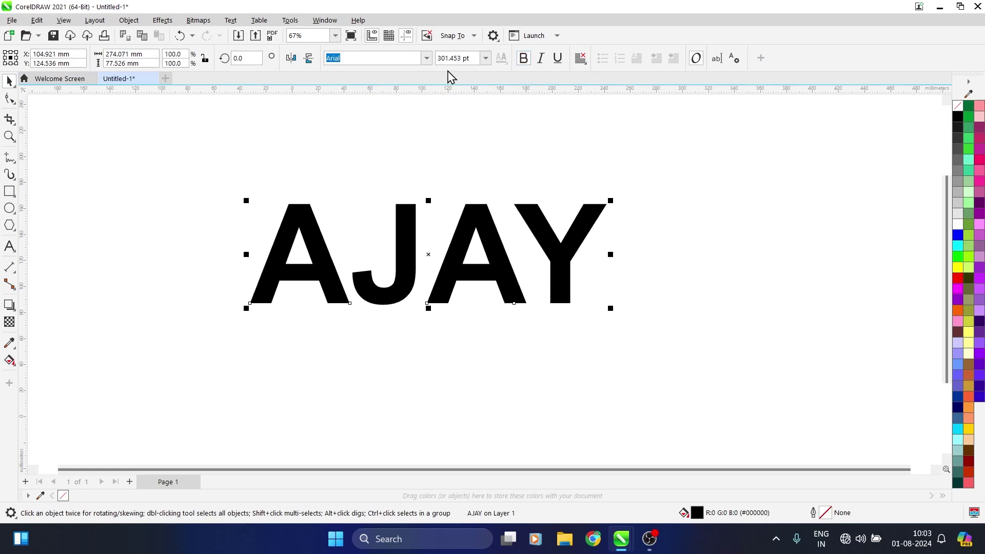
{"action": "left_click", "coordinate": [426, 59]}
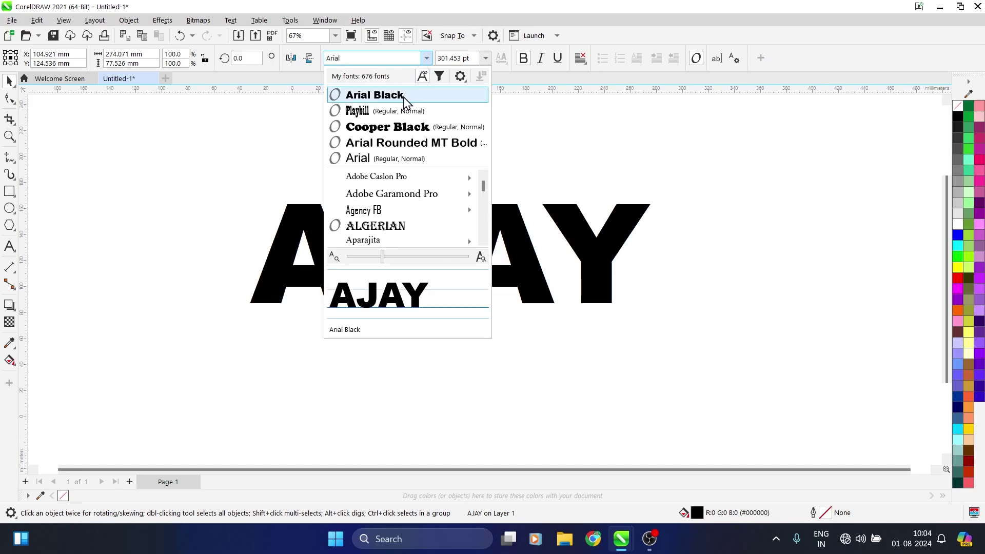
{"action": "left_click", "coordinate": [404, 96]}
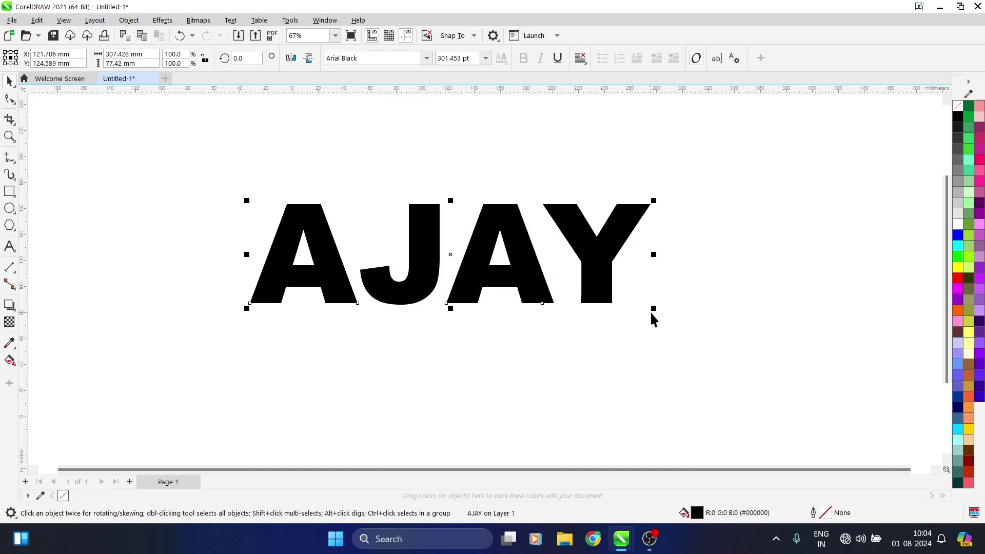
{"action": "left_click_drag", "start_coordinate": [654, 309], "coordinate": [781, 398]}
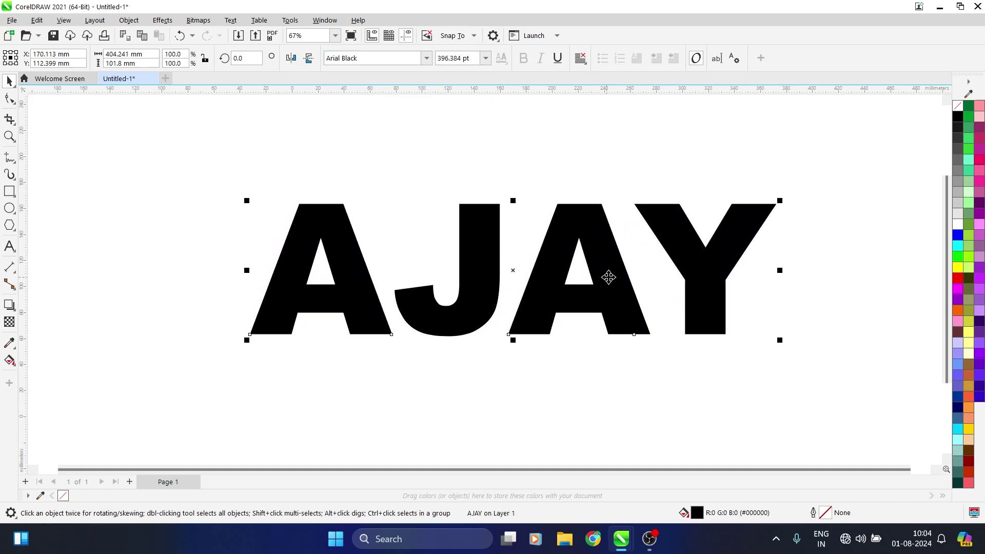
{"action": "left_click_drag", "start_coordinate": [609, 278], "coordinate": [544, 282]}
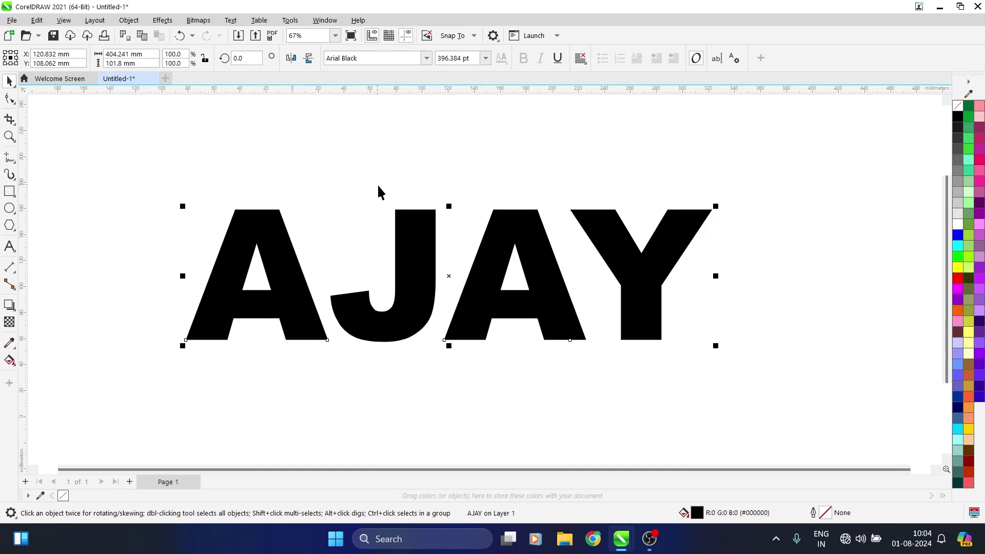
Apply the Pointillizer effect to the text with the Circle shape, and close its settings.
{"action": "left_click", "coordinate": [163, 20]}
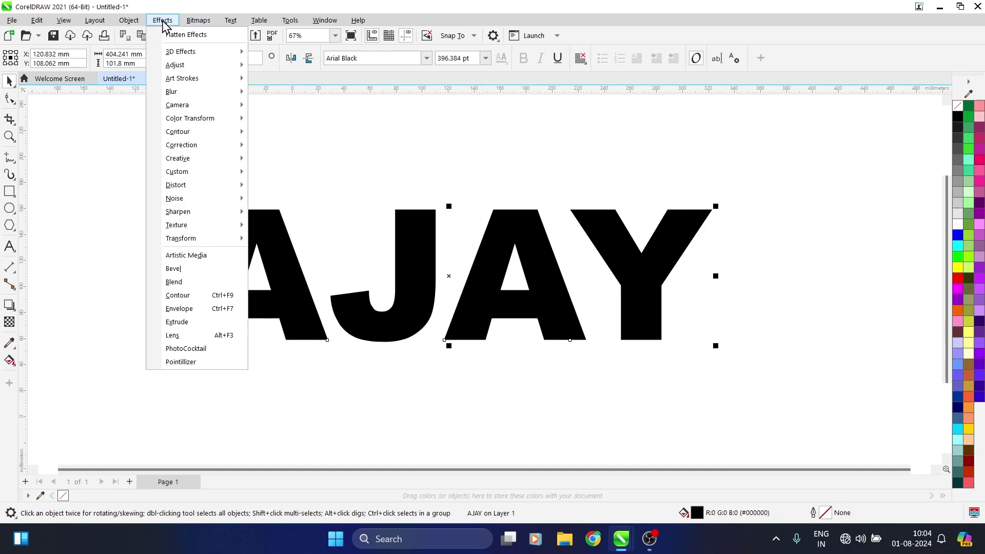
{"action": "left_click", "coordinate": [205, 365]}
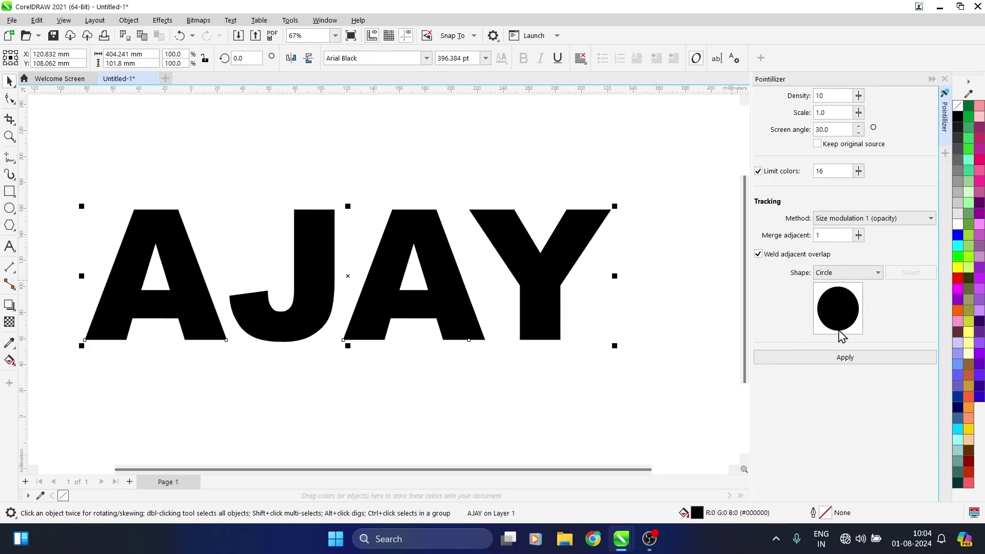
{"action": "left_click", "coordinate": [873, 274]}
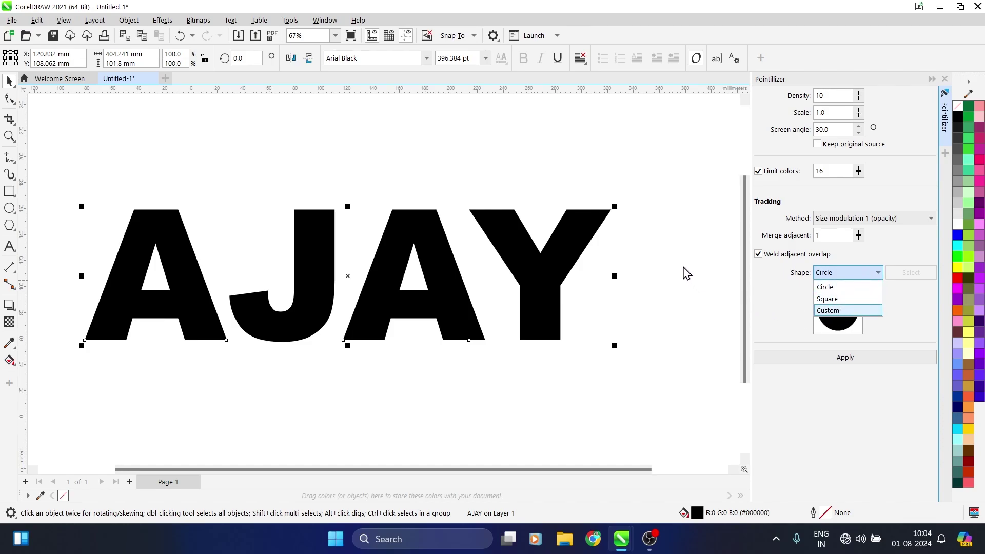
{"action": "left_click", "coordinate": [791, 296]}
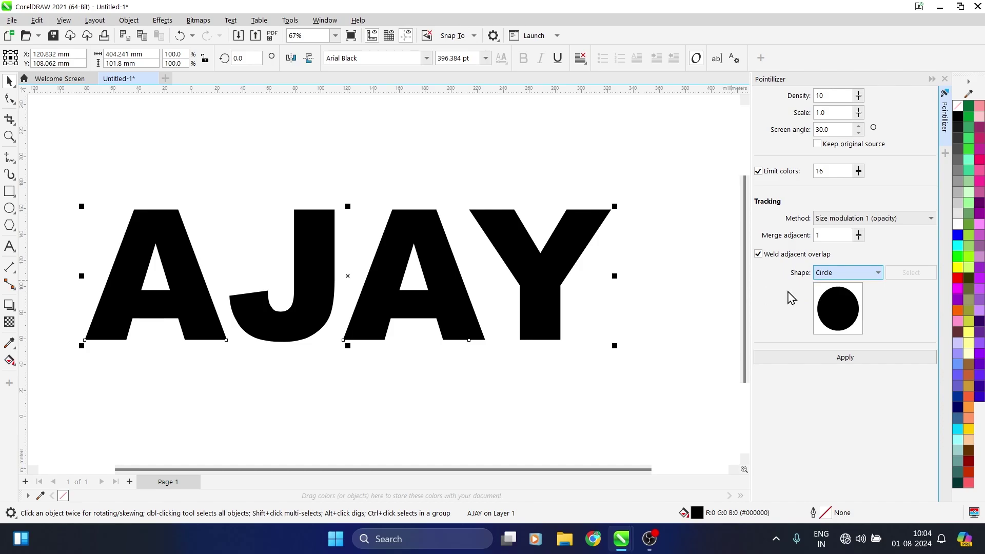
{"action": "left_click", "coordinate": [817, 363]}
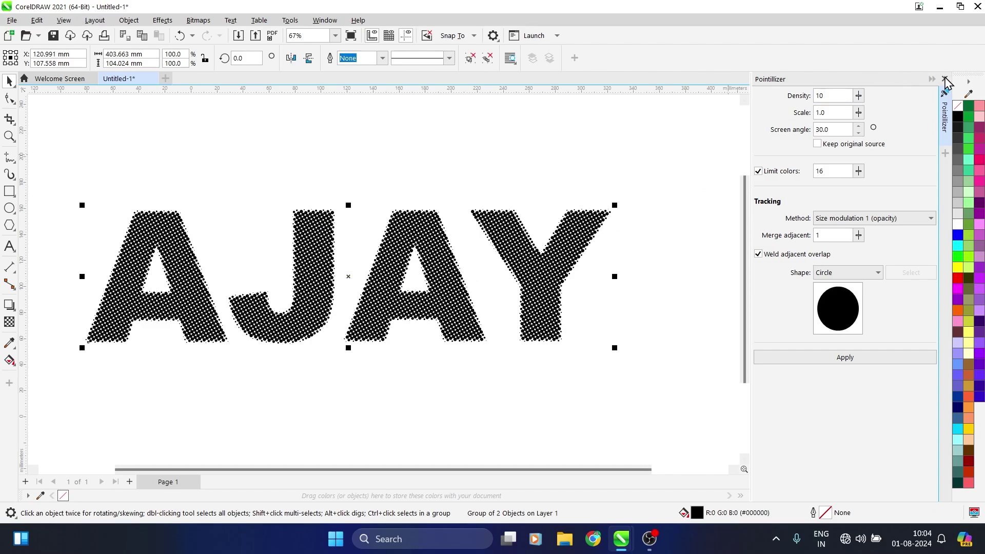
{"action": "left_click", "coordinate": [945, 81]}
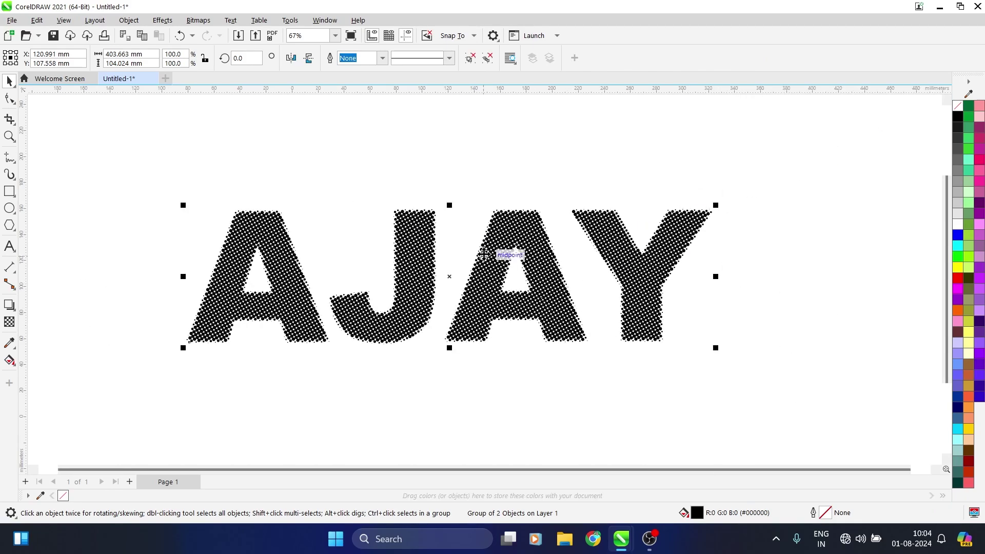
Fill the dotted lettering with blue-violet palette colours, trying #6666CC and settling on #6666FF, then deselect it.
{"action": "scroll", "coordinate": [484, 254], "scroll_direction": "up", "scroll_amount": 4}
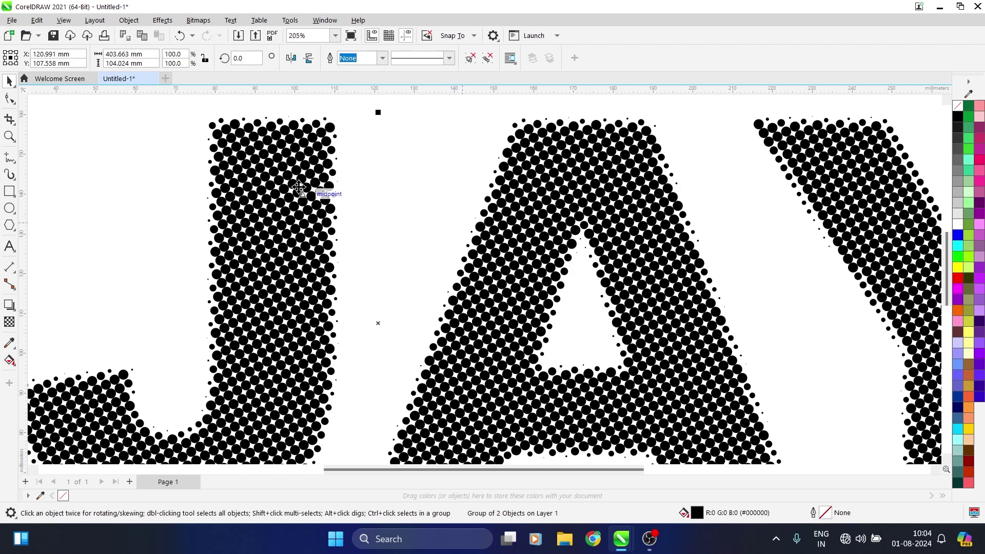
{"action": "scroll", "coordinate": [559, 226], "scroll_direction": "down", "scroll_amount": 3}
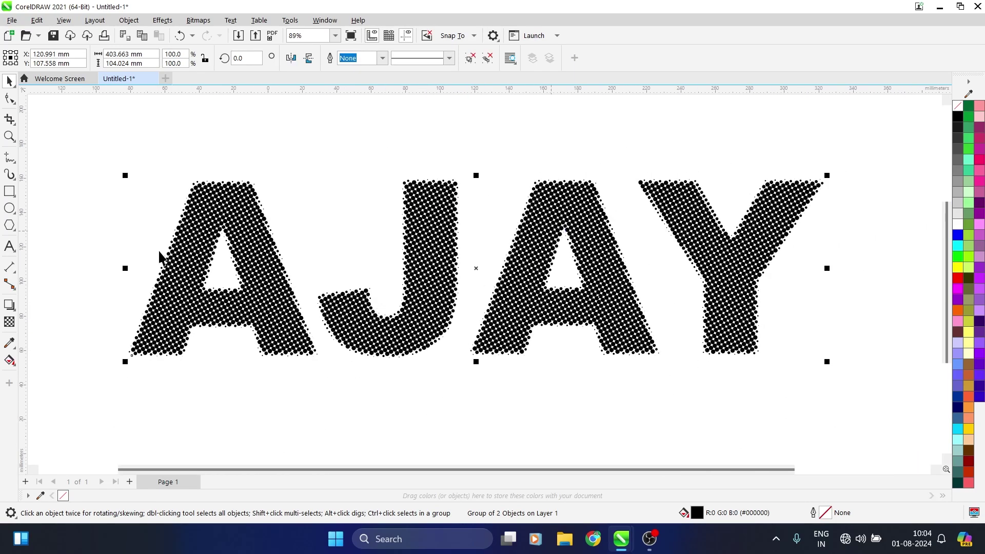
{"action": "left_click", "coordinate": [661, 140]}
{"action": "left_click", "coordinate": [642, 186]}
{"action": "left_click", "coordinate": [959, 387]}
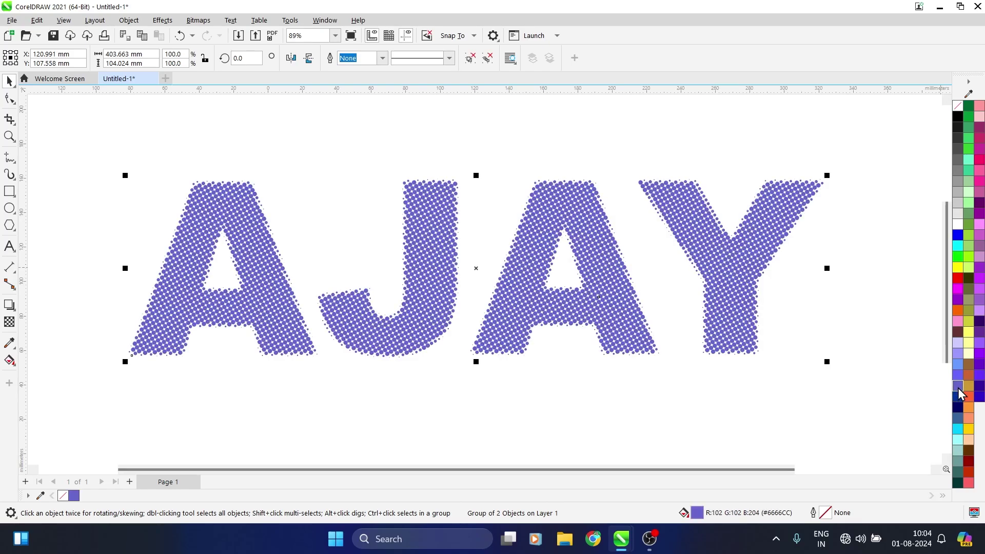
{"action": "right_click", "coordinate": [959, 392]}
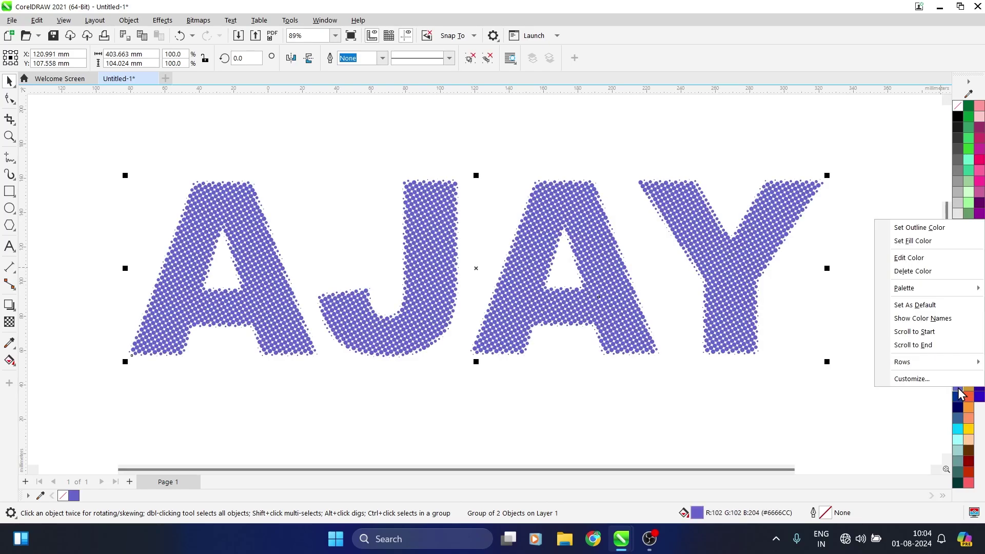
{"action": "left_click", "coordinate": [874, 403]}
{"action": "left_click", "coordinate": [611, 278]}
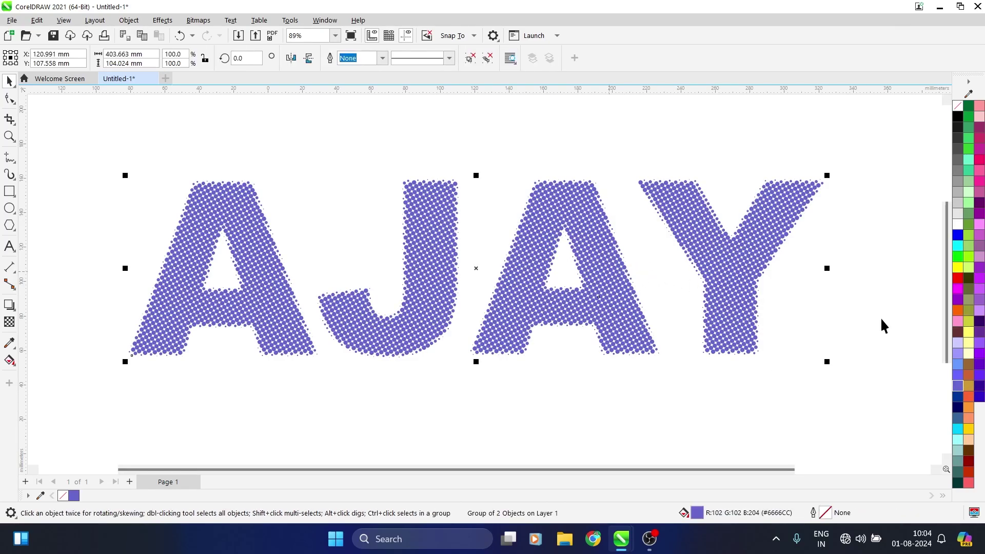
{"action": "left_click", "coordinate": [957, 381]}
{"action": "left_click", "coordinate": [884, 374]}
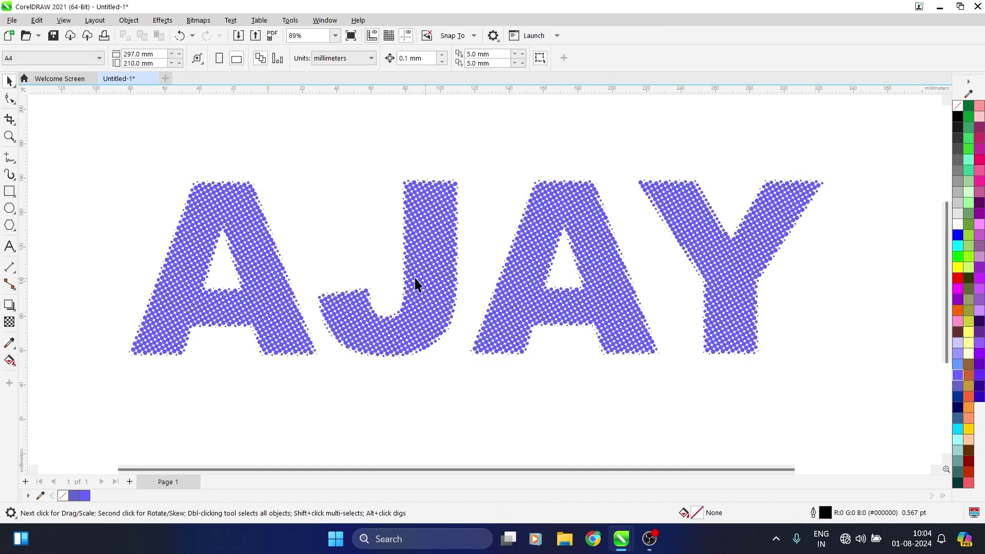
Select the dotted lettering and look at the shape options in the Pointillizer settings without changing them.
{"action": "scroll", "coordinate": [211, 230], "scroll_direction": "up", "scroll_amount": 1}
{"action": "scroll", "coordinate": [290, 213], "scroll_direction": "down", "scroll_amount": 2}
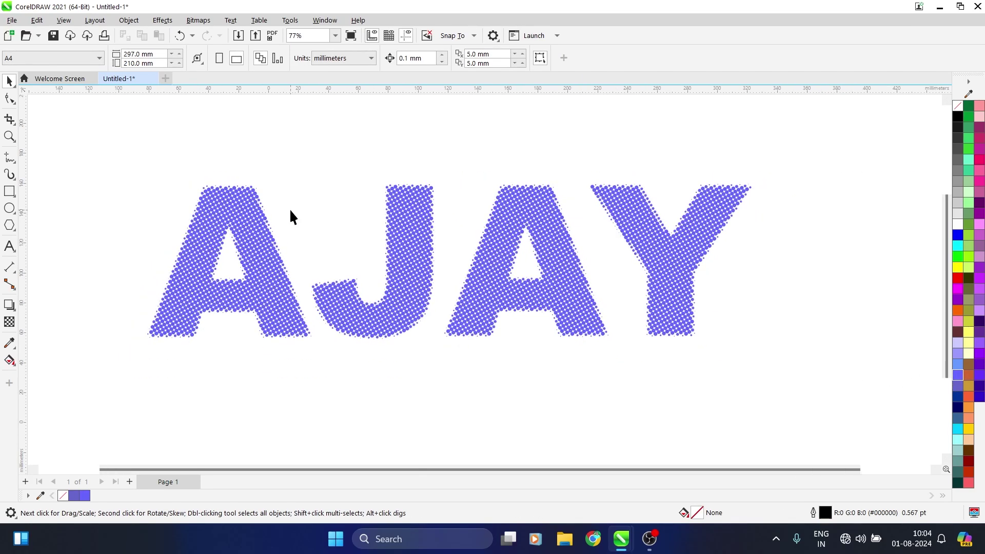
{"action": "scroll", "coordinate": [290, 217], "scroll_direction": "up", "scroll_amount": 1}
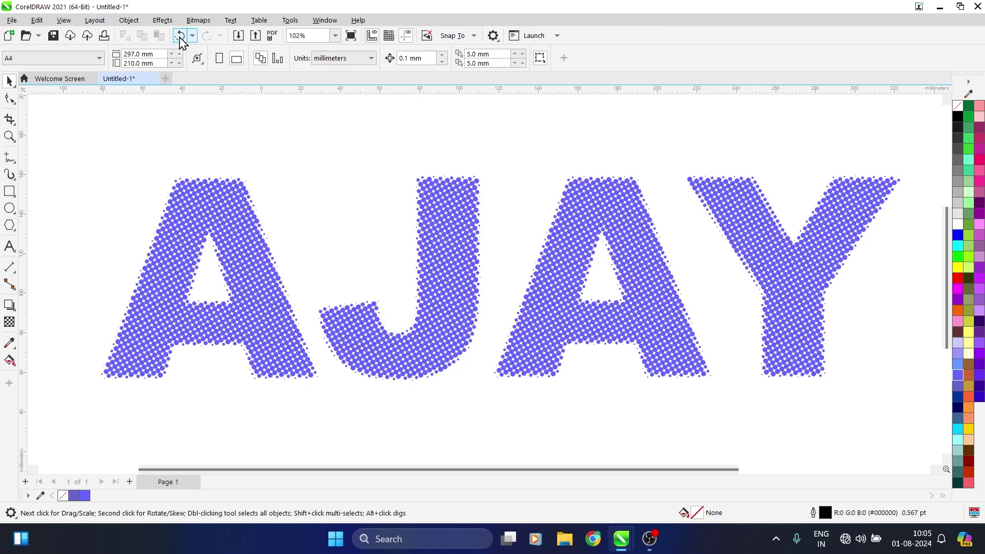
{"action": "left_click", "coordinate": [163, 22]}
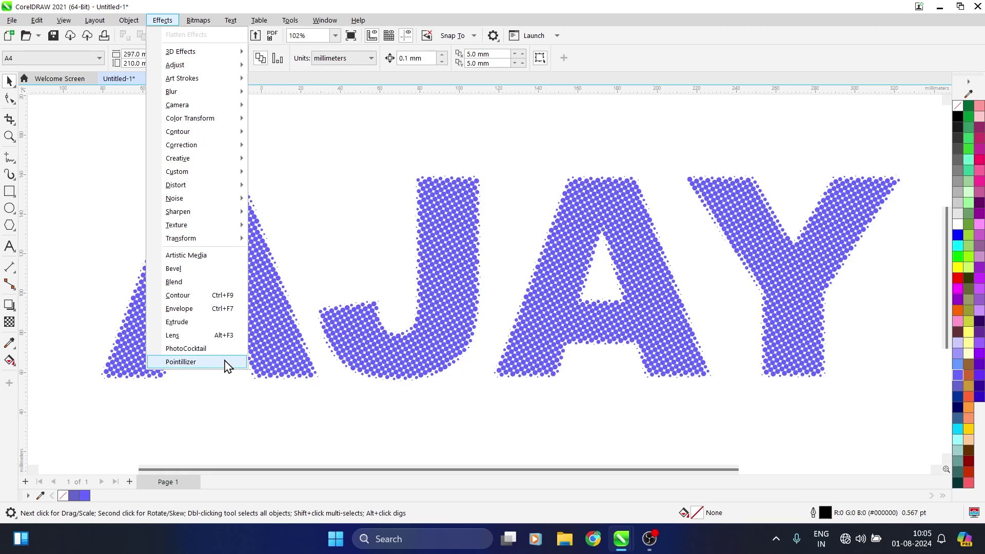
{"action": "left_click", "coordinate": [576, 327]}
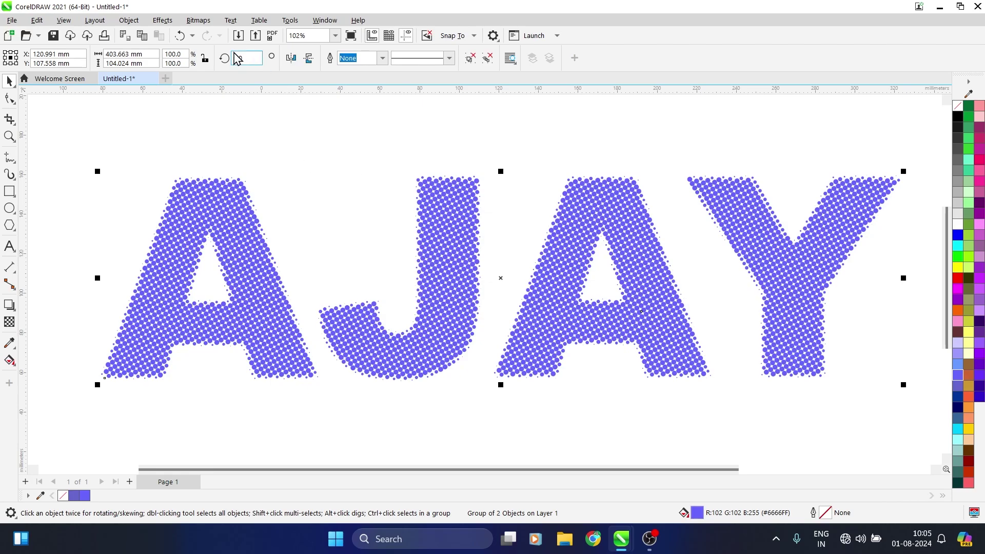
{"action": "left_click", "coordinate": [154, 20]}
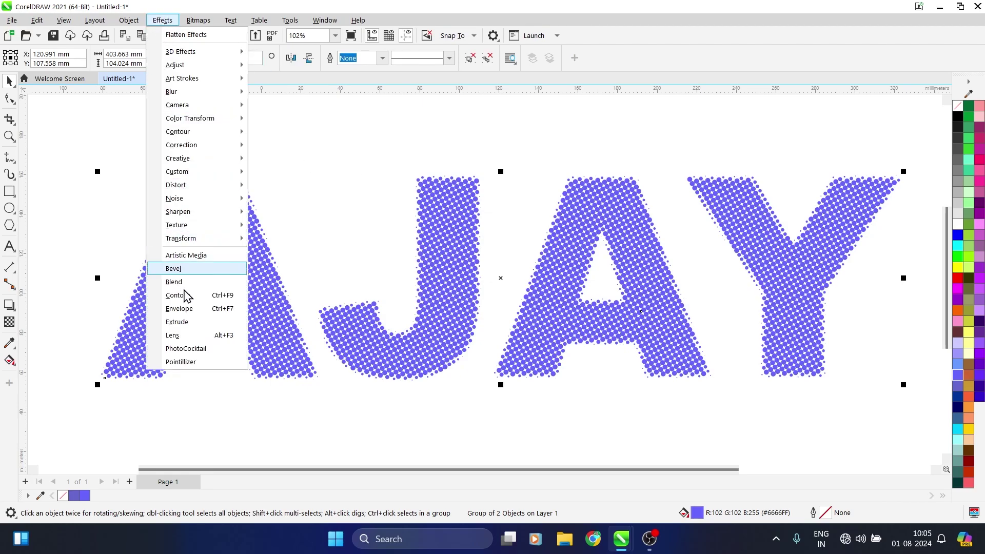
{"action": "left_click", "coordinate": [183, 362]}
{"action": "left_click", "coordinate": [865, 273]}
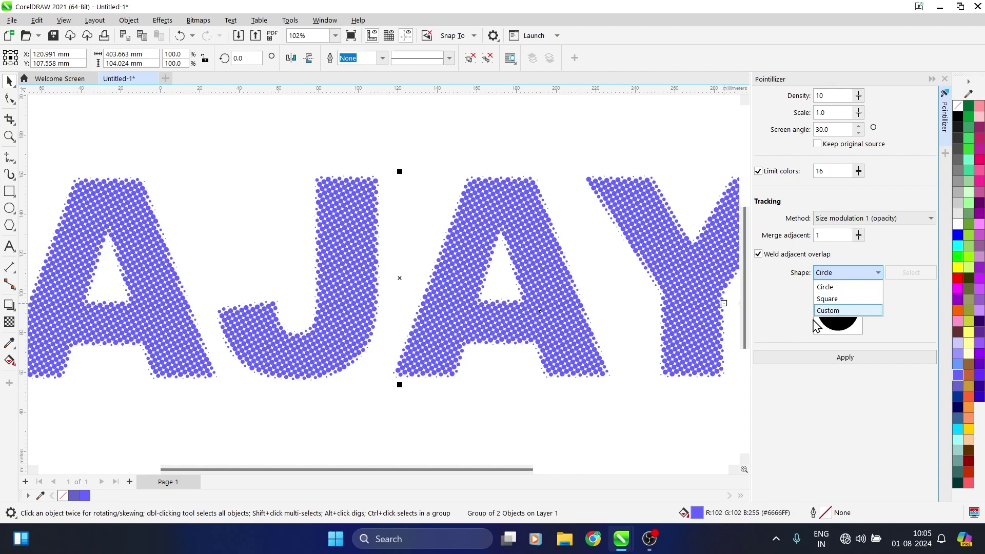
{"action": "left_click", "coordinate": [582, 141]}
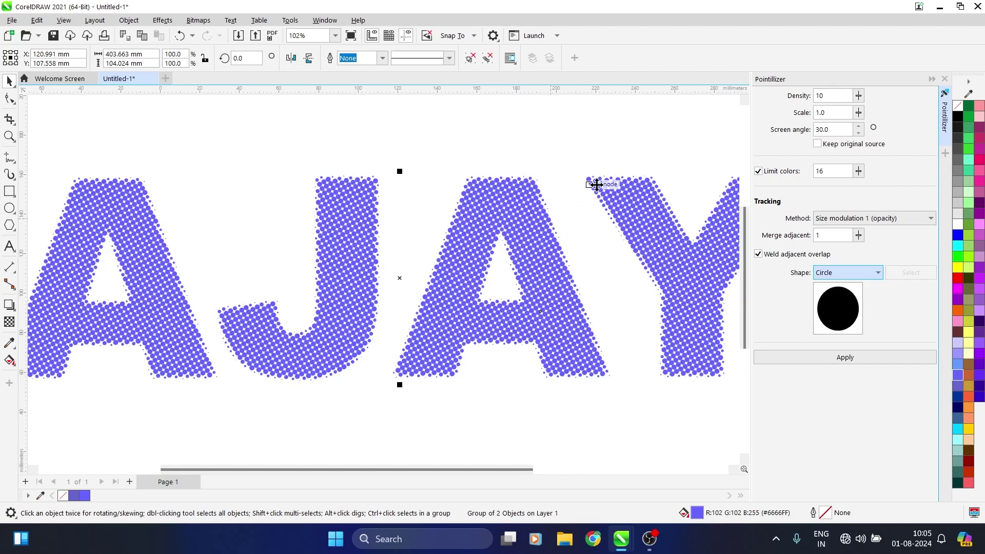
Examine the dot pattern of the lettering up close and as a whole, closing the Pointillizer settings.
{"action": "scroll", "coordinate": [462, 226], "scroll_direction": "up", "scroll_amount": 3}
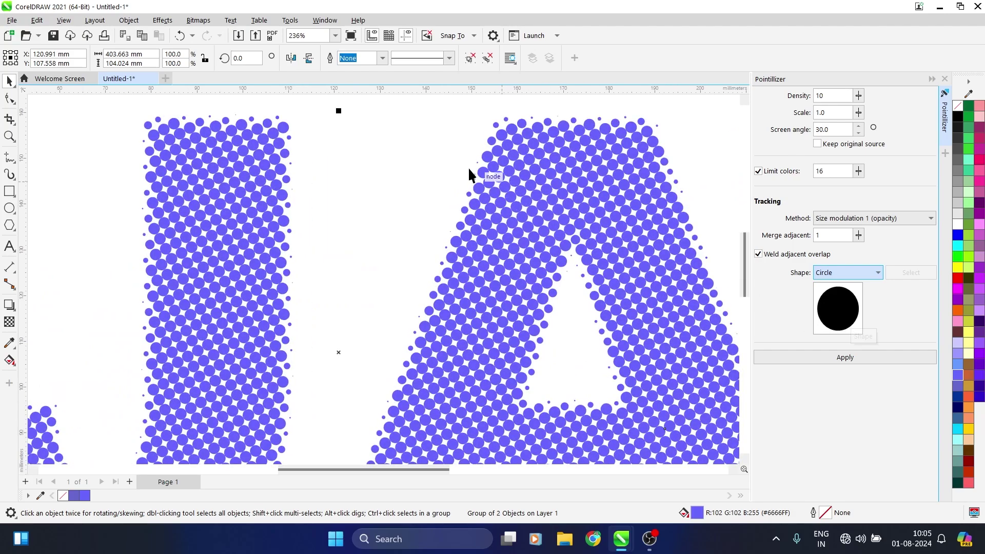
{"action": "scroll", "coordinate": [482, 262], "scroll_direction": "down", "scroll_amount": 3}
{"action": "scroll", "coordinate": [420, 264], "scroll_direction": "down", "scroll_amount": 1}
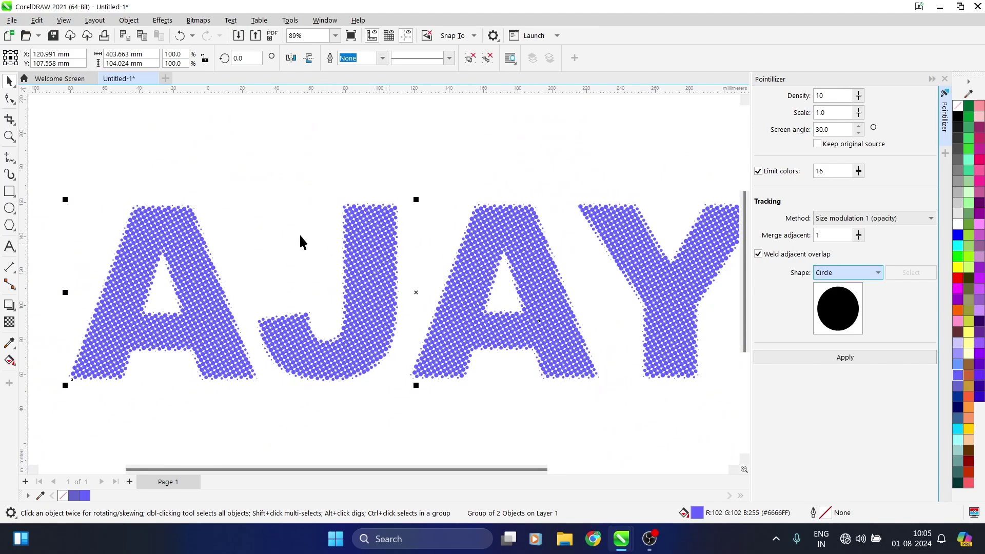
{"action": "scroll", "coordinate": [396, 223], "scroll_direction": "down", "scroll_amount": 1}
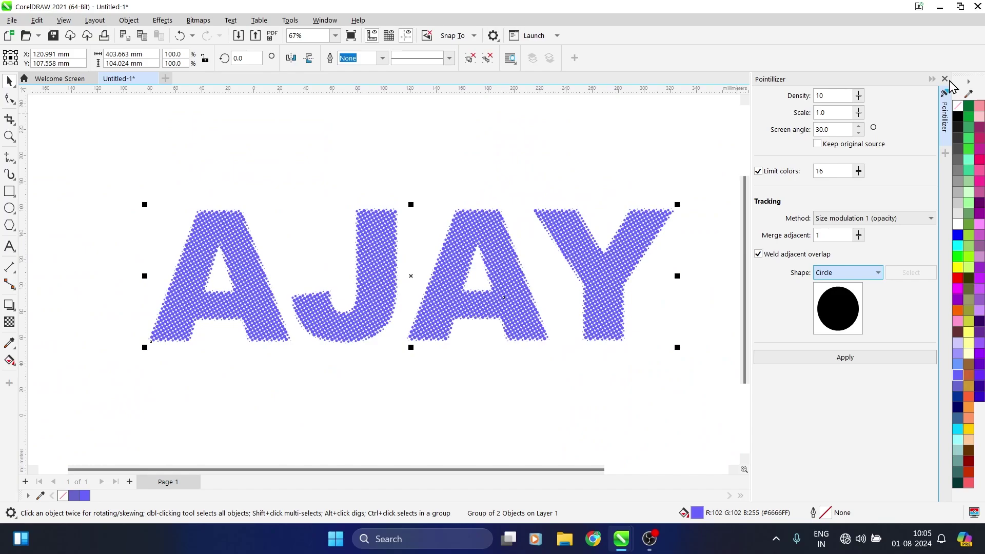
{"action": "left_click", "coordinate": [945, 78]}
{"action": "scroll", "coordinate": [426, 241], "scroll_direction": "up", "scroll_amount": 2}
{"action": "scroll", "coordinate": [426, 241], "scroll_direction": "up", "scroll_amount": 2}
{"action": "scroll", "coordinate": [469, 313], "scroll_direction": "down", "scroll_amount": 3}
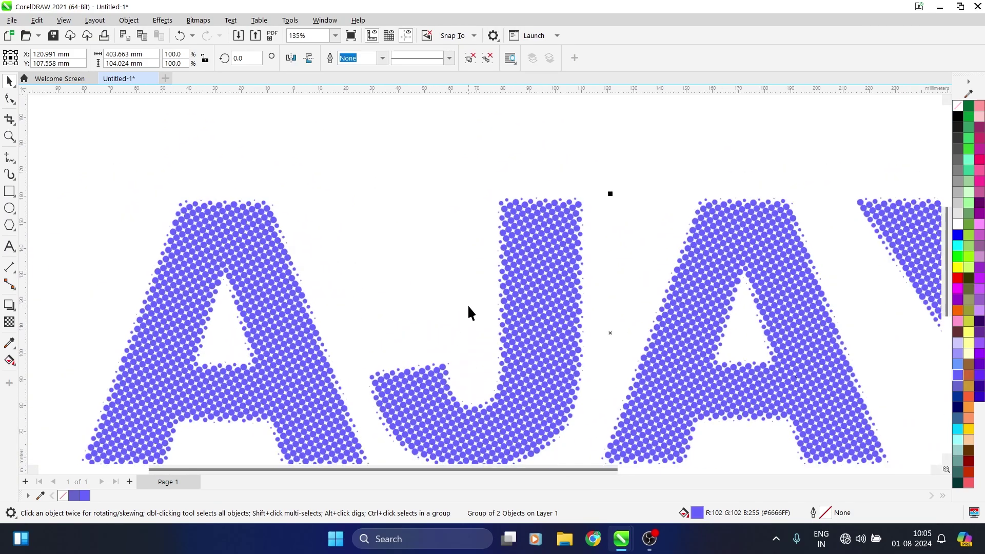
{"action": "scroll", "coordinate": [662, 334], "scroll_direction": "up", "scroll_amount": 1}
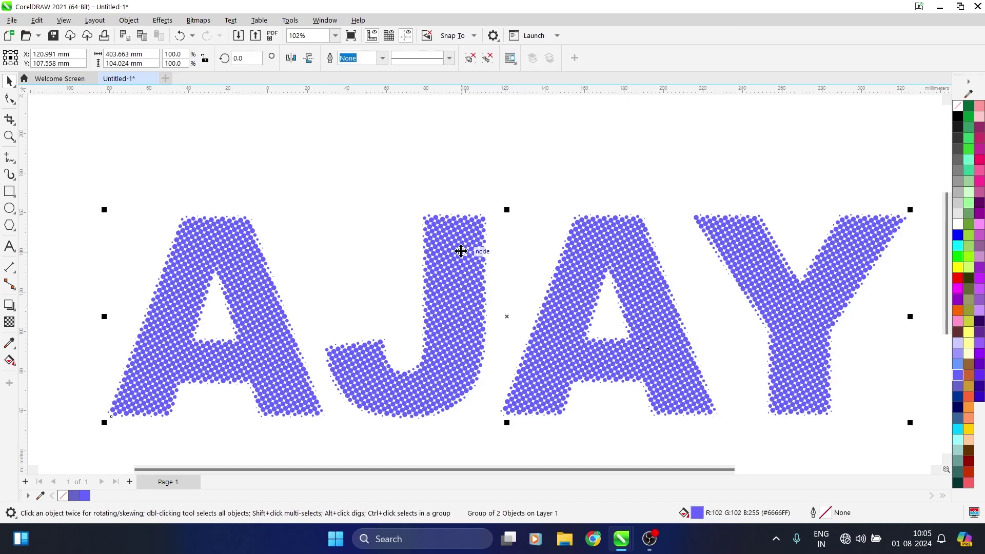
Delete the dotted lettering and draw a heart from the basic common shapes, about 21 mm wide and 23 mm high.
{"action": "key", "text": "Delete"}
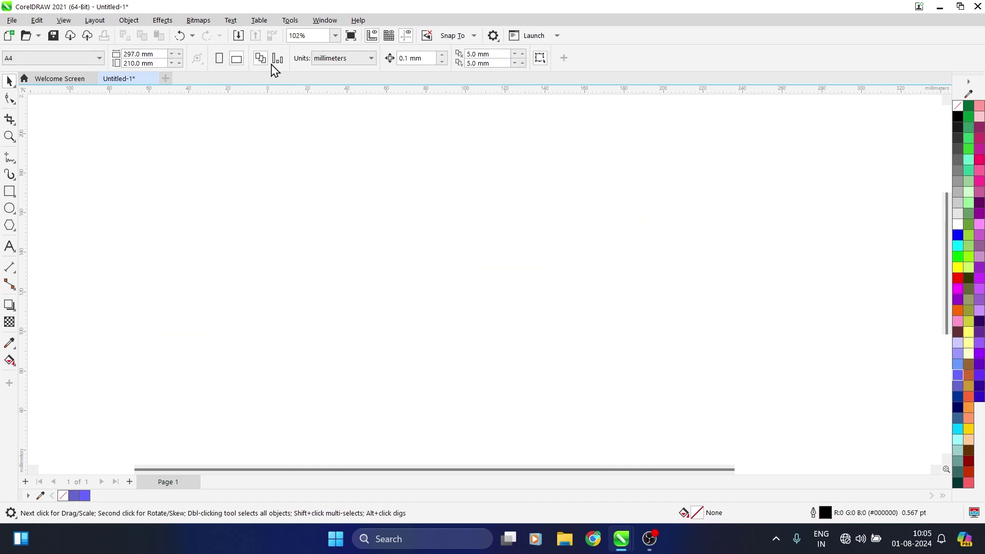
{"action": "key", "text": "d"}
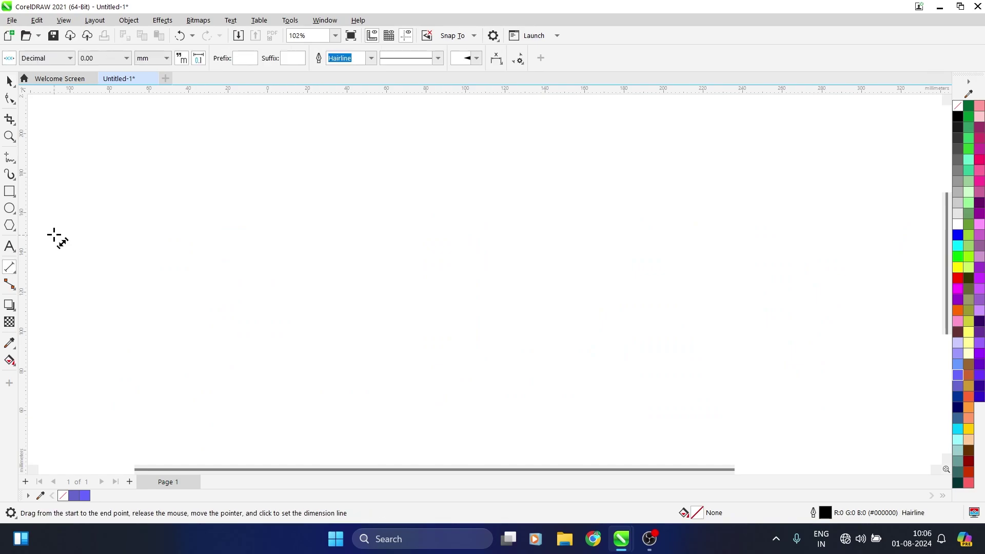
{"action": "left_click", "coordinate": [14, 230]}
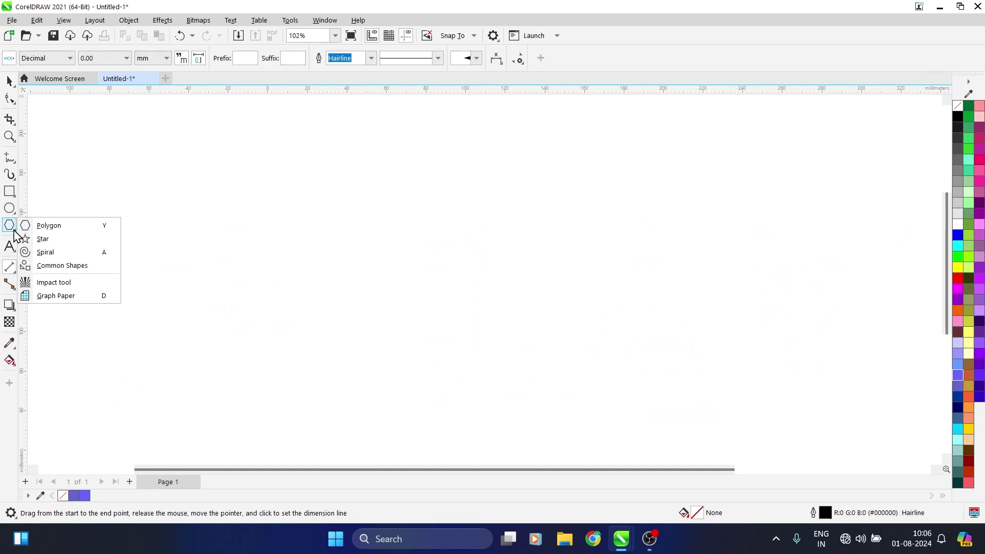
{"action": "left_click", "coordinate": [61, 267]}
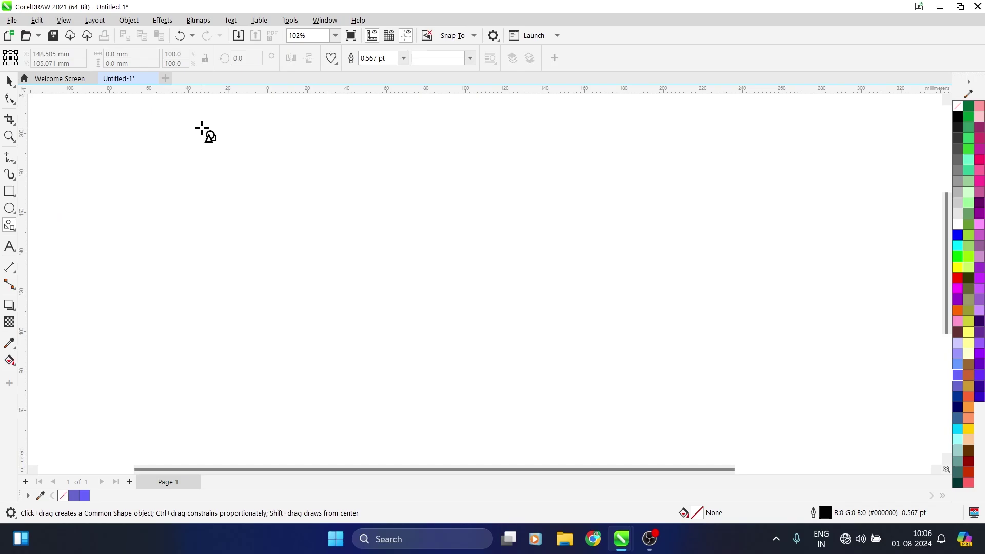
{"action": "left_click", "coordinate": [332, 59]}
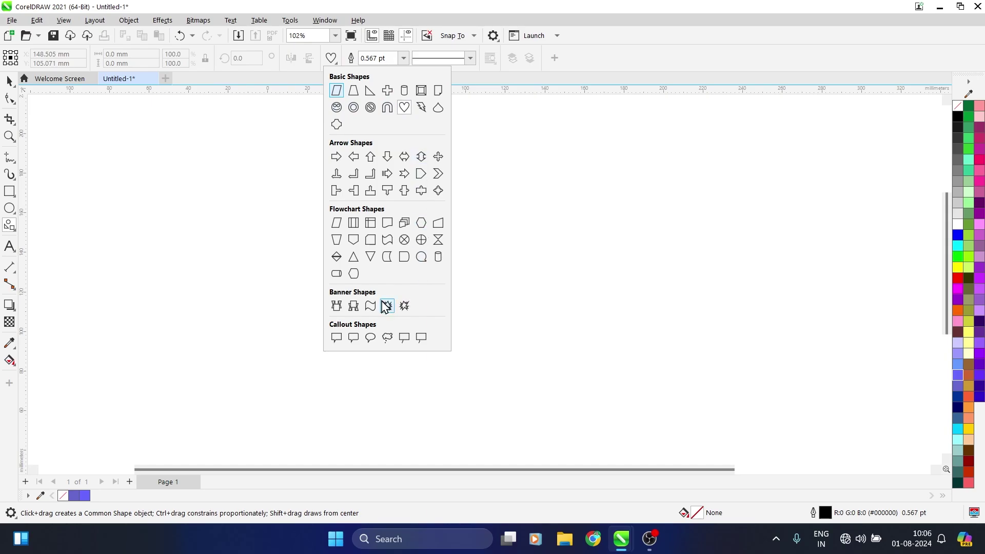
{"action": "left_click", "coordinate": [336, 108]}
{"action": "left_click", "coordinate": [333, 60]}
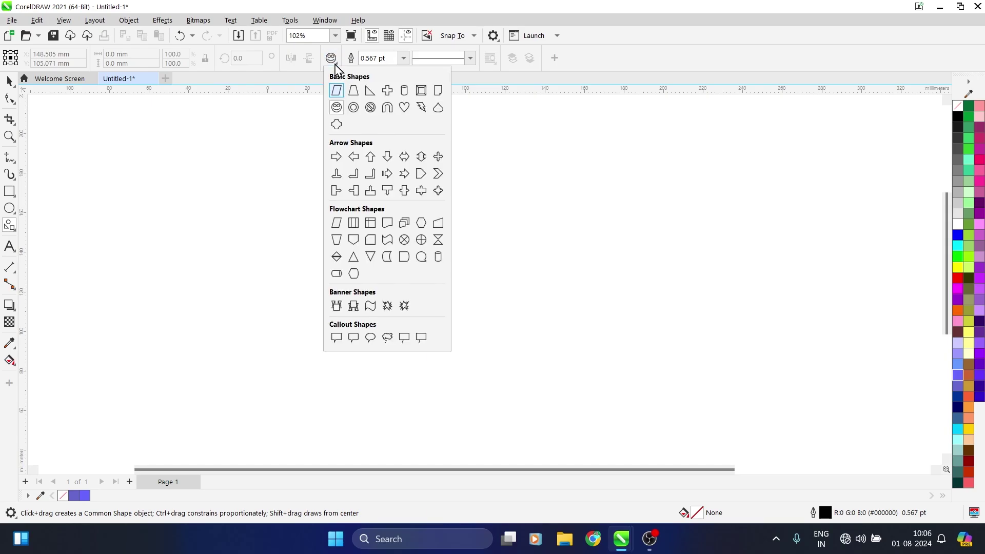
{"action": "left_click", "coordinate": [407, 107]}
{"action": "left_click_drag", "start_coordinate": [619, 162], "coordinate": [664, 211]}
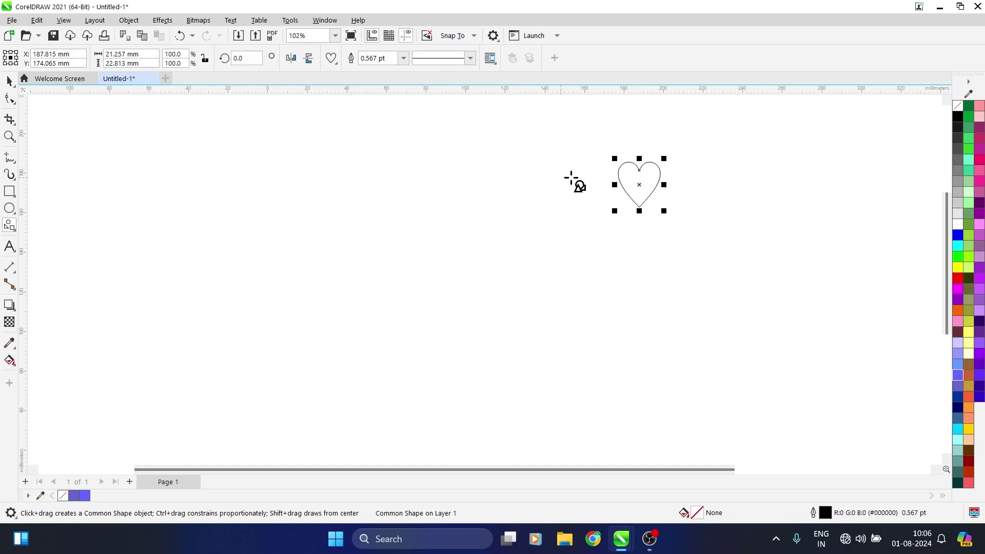
Fill the heart with dark grey #1A1A1A and deselect it.
{"action": "left_click", "coordinate": [958, 127]}
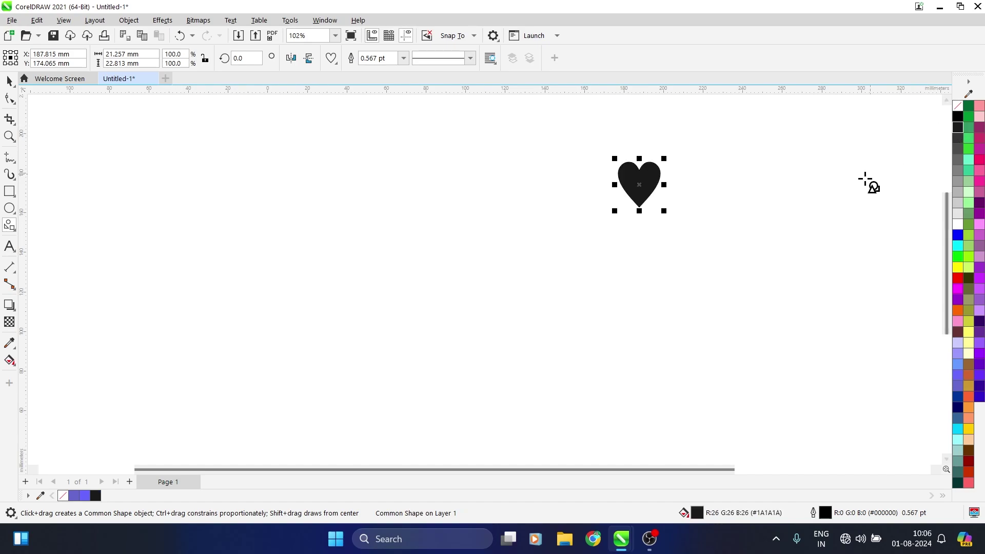
{"action": "left_click", "coordinate": [9, 80]}
{"action": "left_click", "coordinate": [185, 195]}
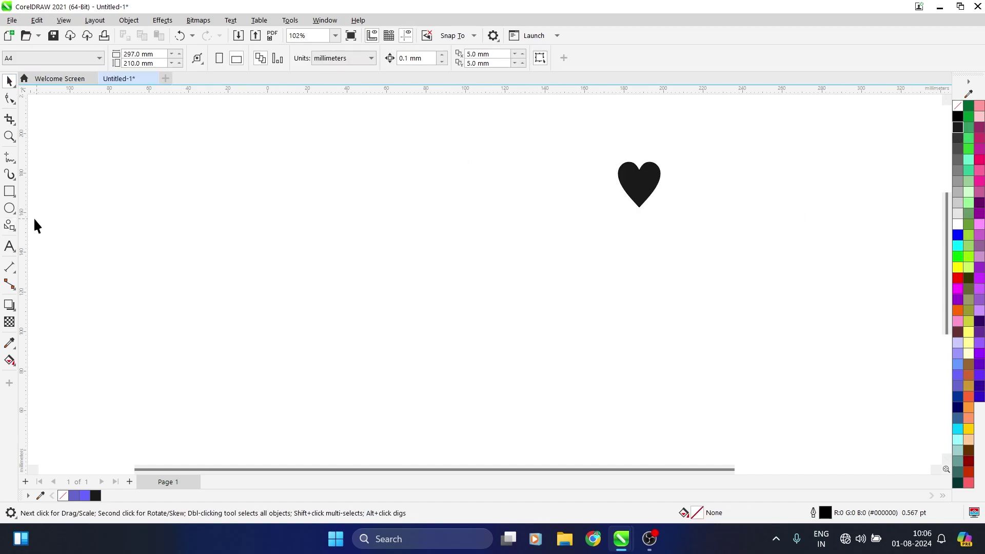
Add the name in capitals as artistic text and scale it up to about 222 mm wide.
{"action": "left_click", "coordinate": [9, 246]}
{"action": "left_click", "coordinate": [95, 231]}
{"action": "type", "text": "AJAY"}
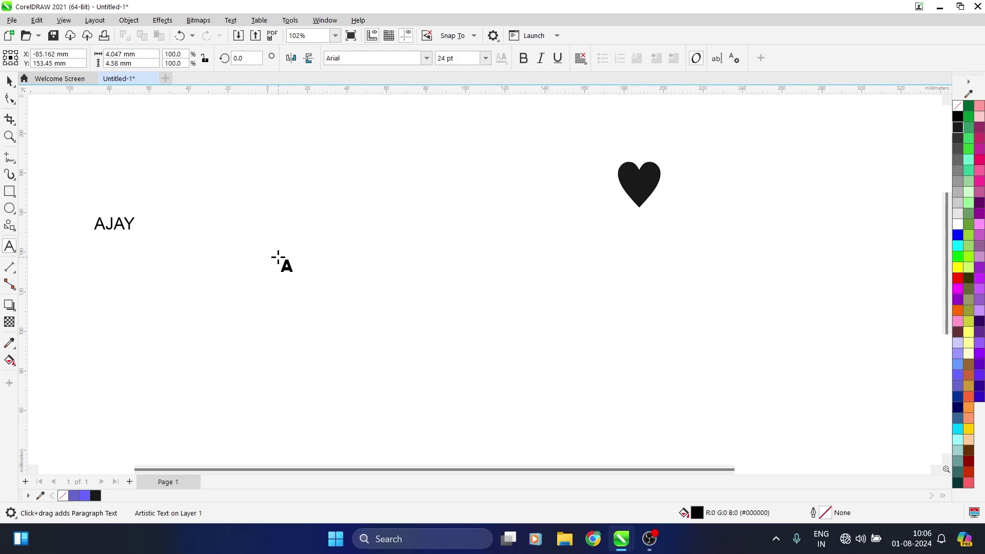
{"action": "key", "text": "ctrl+space"}
{"action": "left_click_drag", "start_coordinate": [137, 235], "coordinate": [534, 363]}
Change the text's font to Arial Black and enlarge it to about 285 mm wide, below the heart.
{"action": "left_click", "coordinate": [426, 58]}
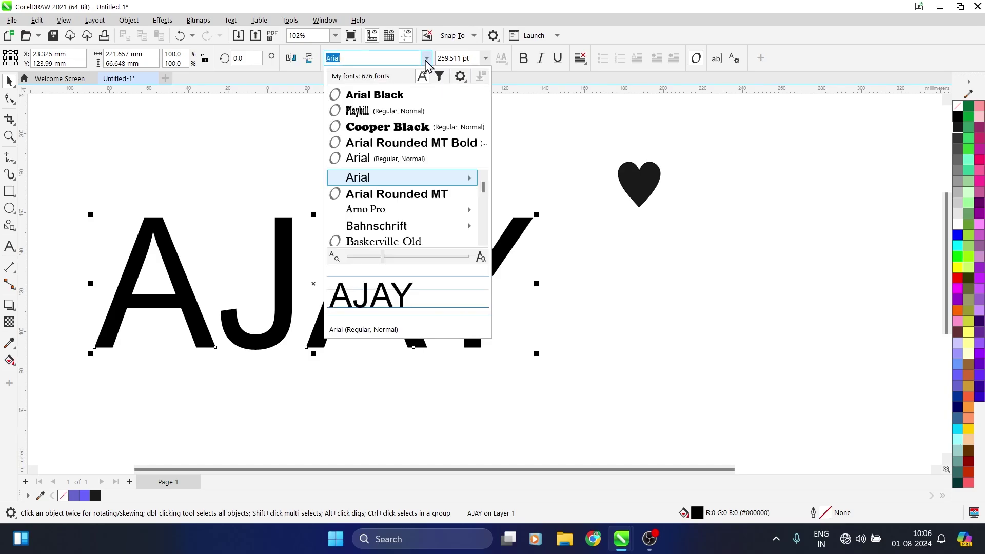
{"action": "left_click", "coordinate": [403, 96]}
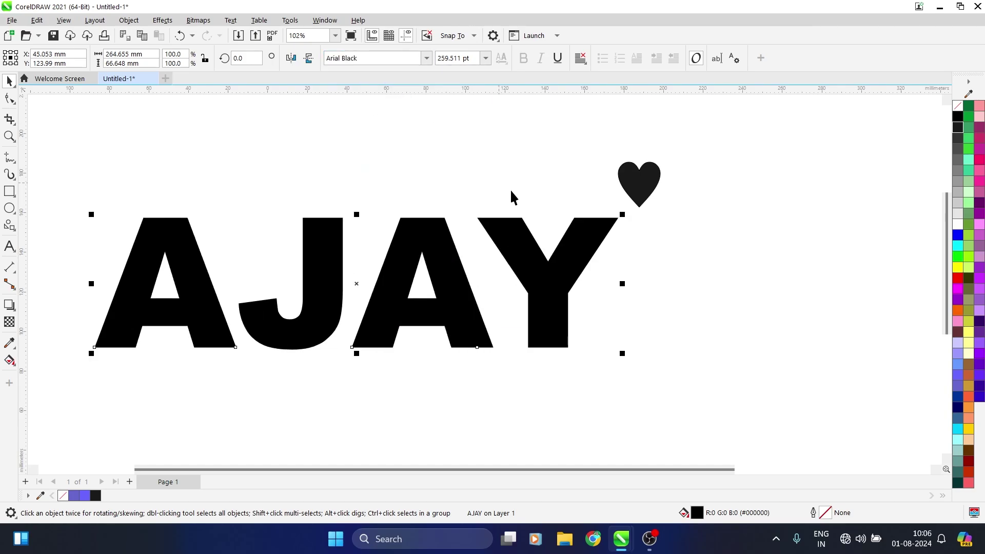
{"action": "left_click_drag", "start_coordinate": [619, 349], "coordinate": [662, 385]}
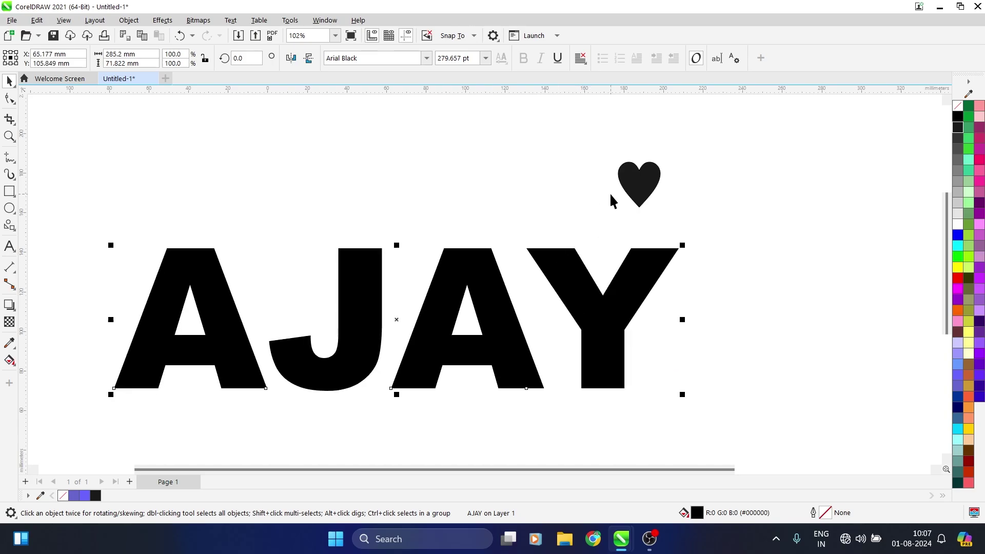
Set the Pointillizer shape to Custom and pick the dark heart as the source shape.
{"action": "left_click", "coordinate": [640, 183]}
{"action": "left_click", "coordinate": [163, 20]}
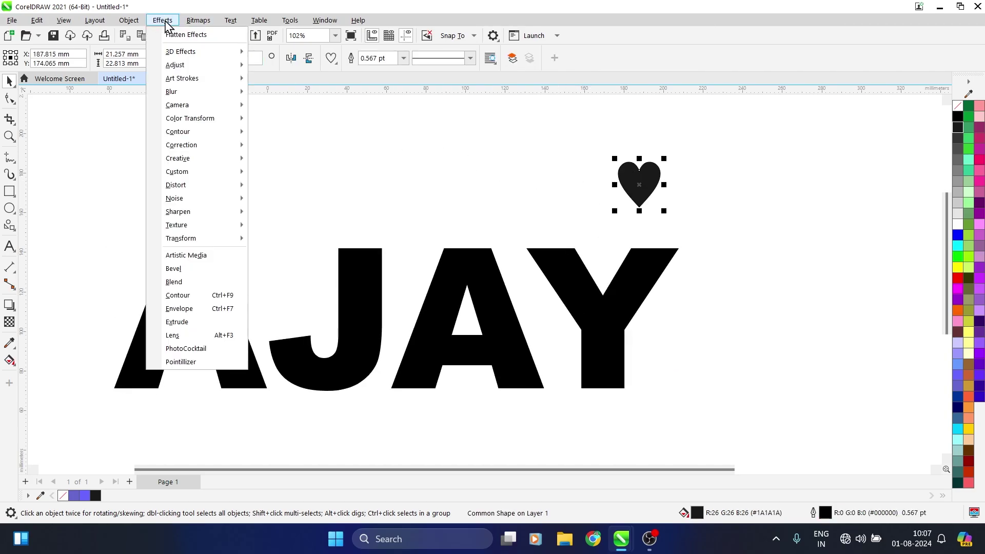
{"action": "left_click", "coordinate": [181, 362]}
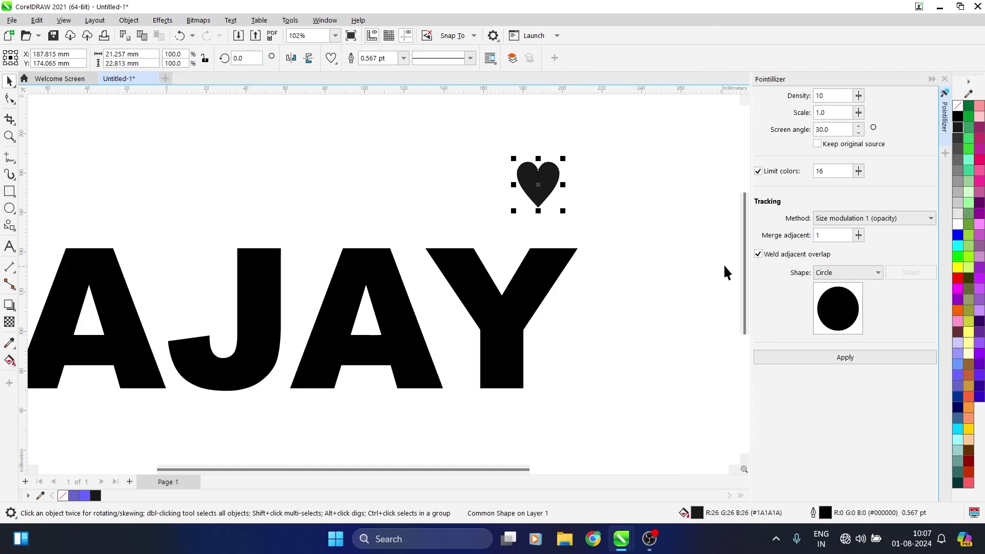
{"action": "left_click", "coordinate": [849, 273]}
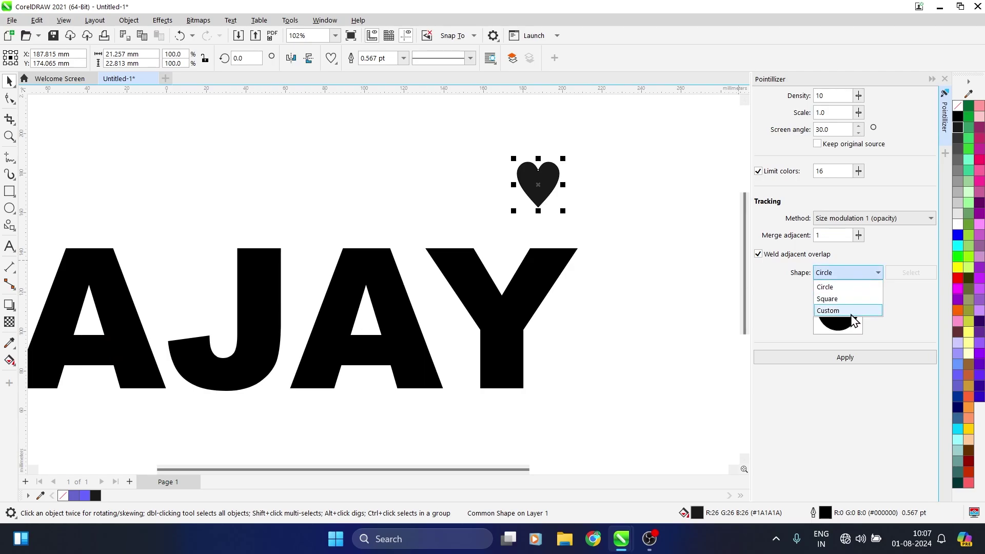
{"action": "left_click", "coordinate": [853, 311]}
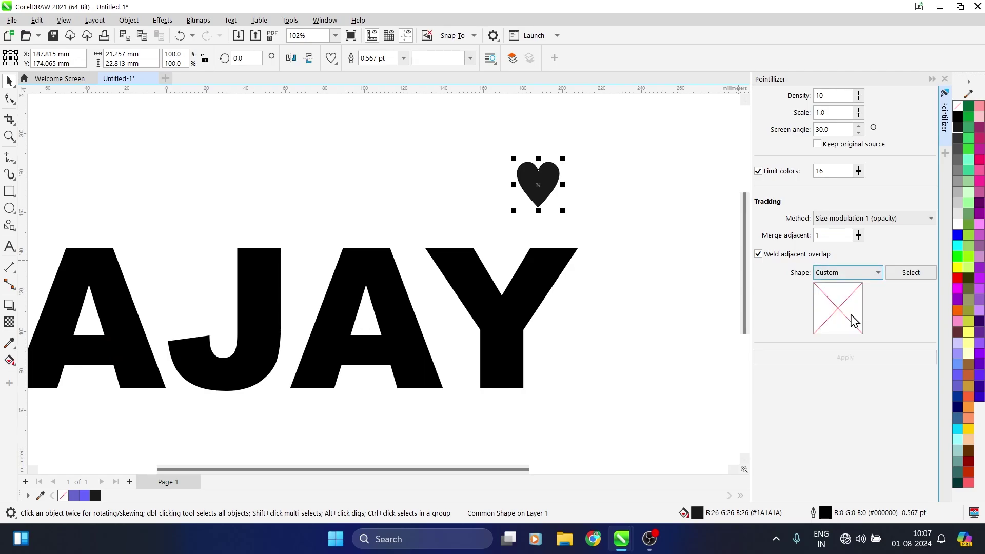
{"action": "left_click", "coordinate": [910, 273]}
{"action": "left_click", "coordinate": [534, 178]}
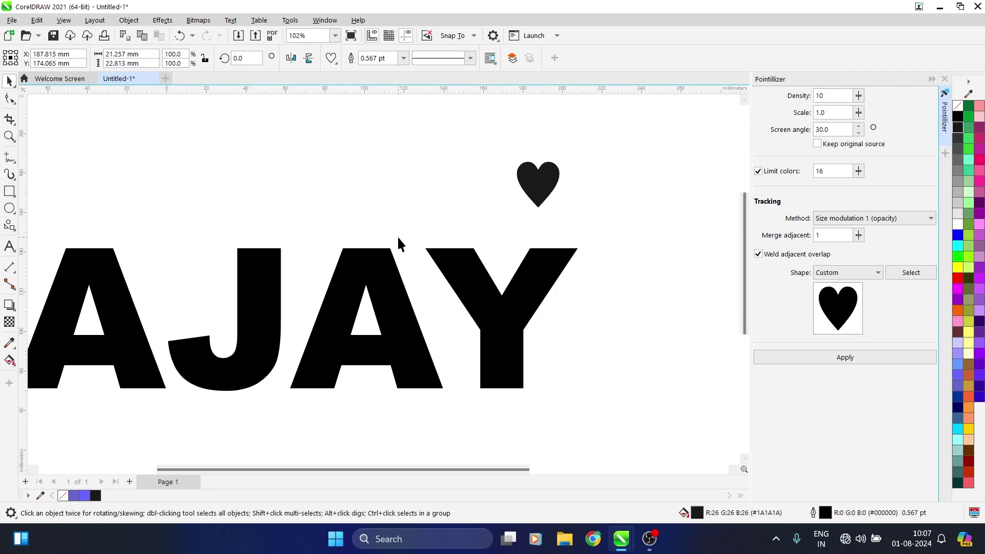
Apply the Pointillizer effect to the heart itself and move it further away from the text.
{"action": "left_click", "coordinate": [846, 361]}
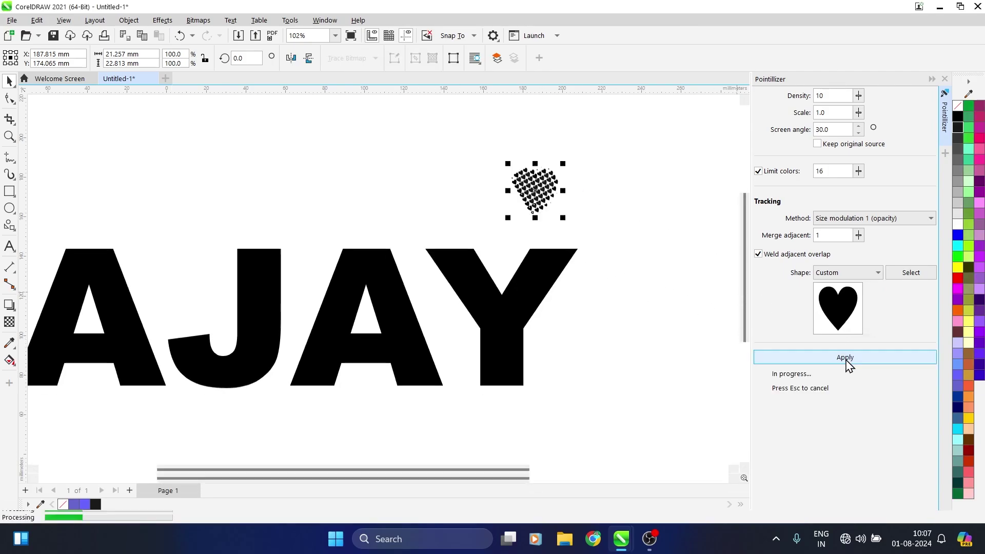
{"action": "left_click_drag", "start_coordinate": [535, 185], "coordinate": [580, 168]}
Apply the Pointillizer effect with the custom heart shape to the text, and delete the small heart above it.
{"action": "left_click", "coordinate": [497, 319]}
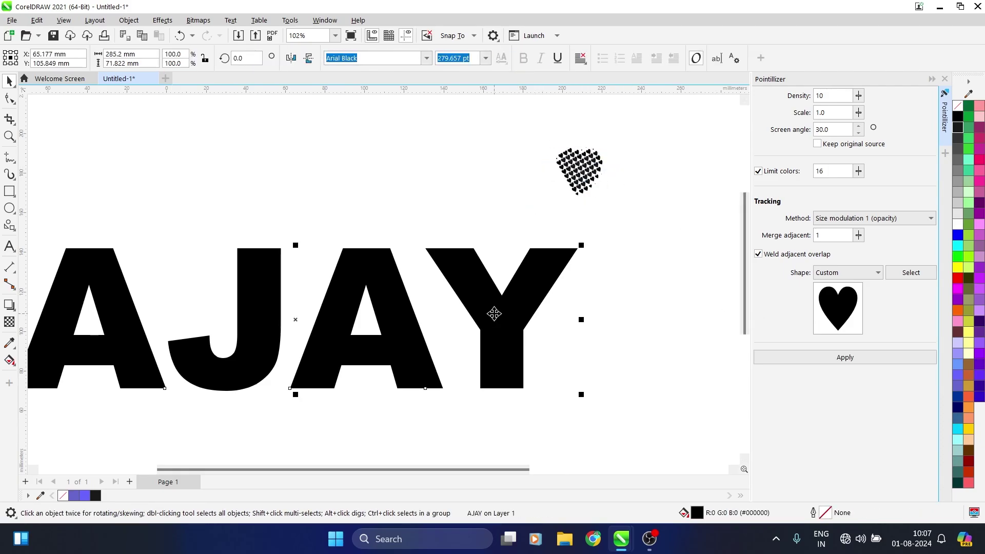
{"action": "scroll", "coordinate": [286, 308], "scroll_direction": "down", "scroll_amount": 2}
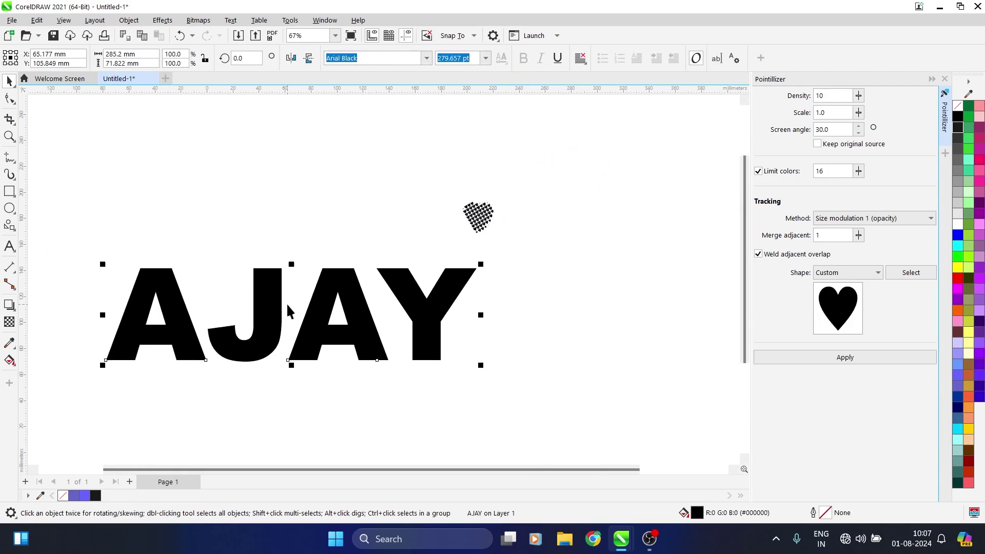
{"action": "left_click", "coordinate": [846, 359]}
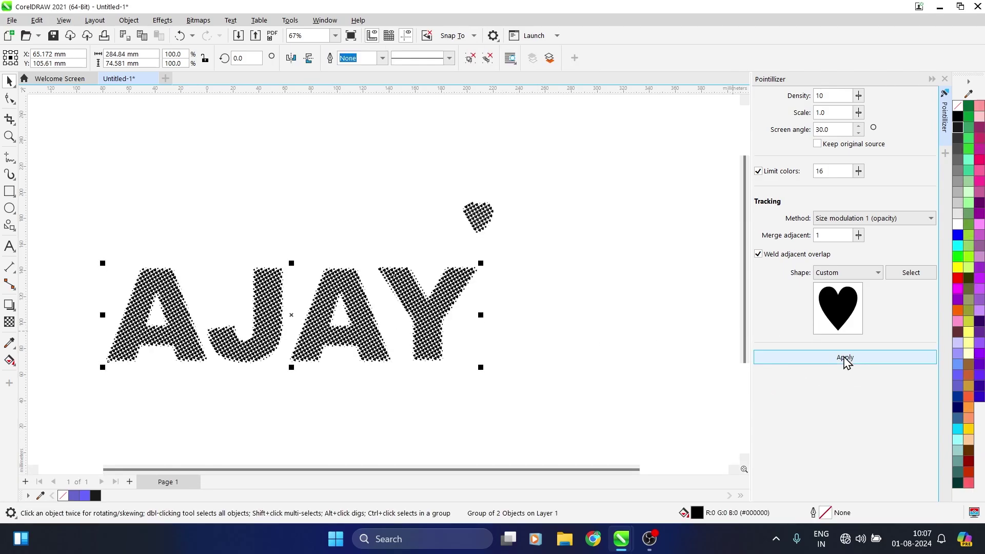
{"action": "left_click", "coordinate": [475, 215]}
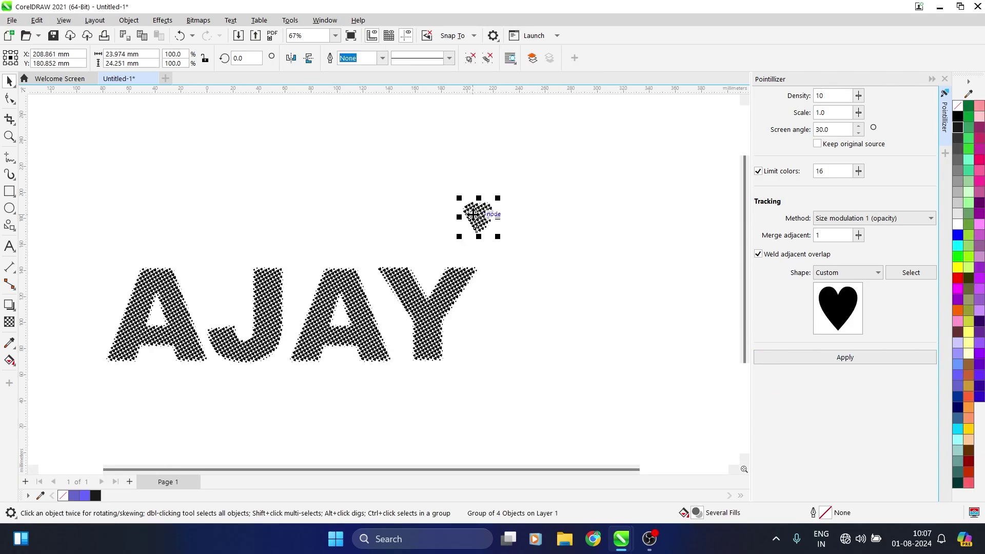
{"action": "key", "text": "Delete"}
Move the heart-patterned lettering about 42 mm right and 13 mm down, and fill it with pink #FF3399.
{"action": "scroll", "coordinate": [409, 354], "scroll_direction": "up", "scroll_amount": 4}
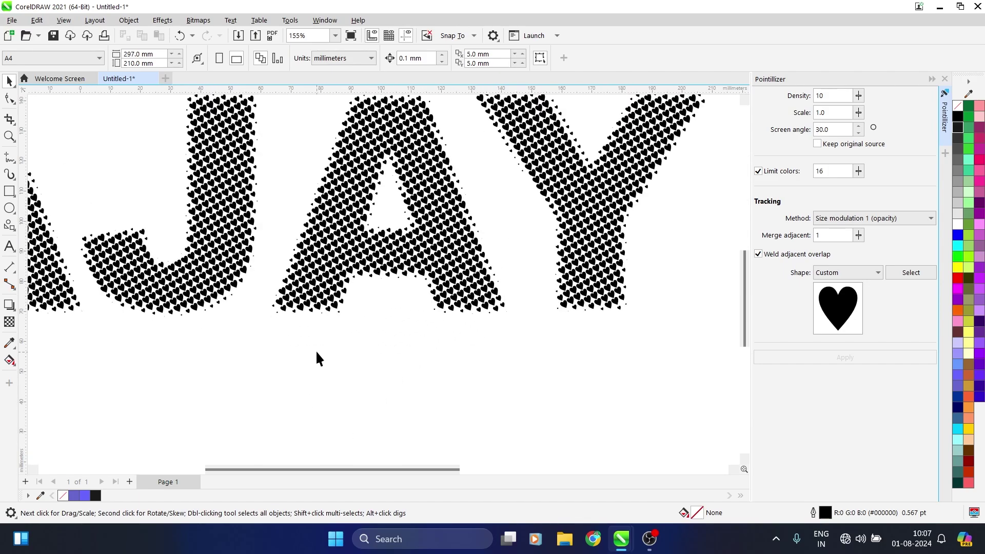
{"action": "left_click_drag", "start_coordinate": [339, 280], "coordinate": [323, 295]}
{"action": "scroll", "coordinate": [430, 297], "scroll_direction": "down", "scroll_amount": 1}
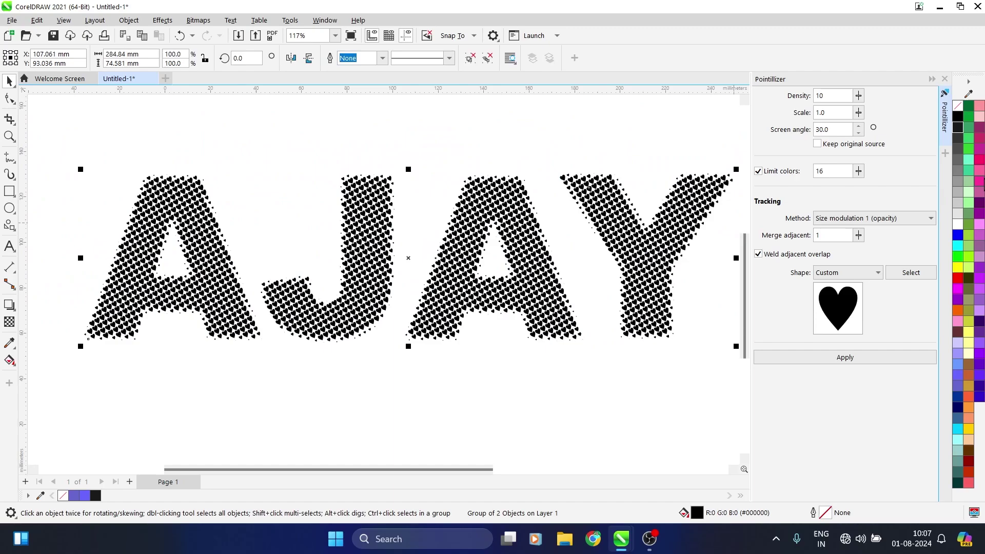
{"action": "left_click", "coordinate": [981, 182]}
Examine the pink heart pattern of the lettering up close and as a whole, and deselect the lettering.
{"action": "scroll", "coordinate": [519, 266], "scroll_direction": "up", "scroll_amount": 4}
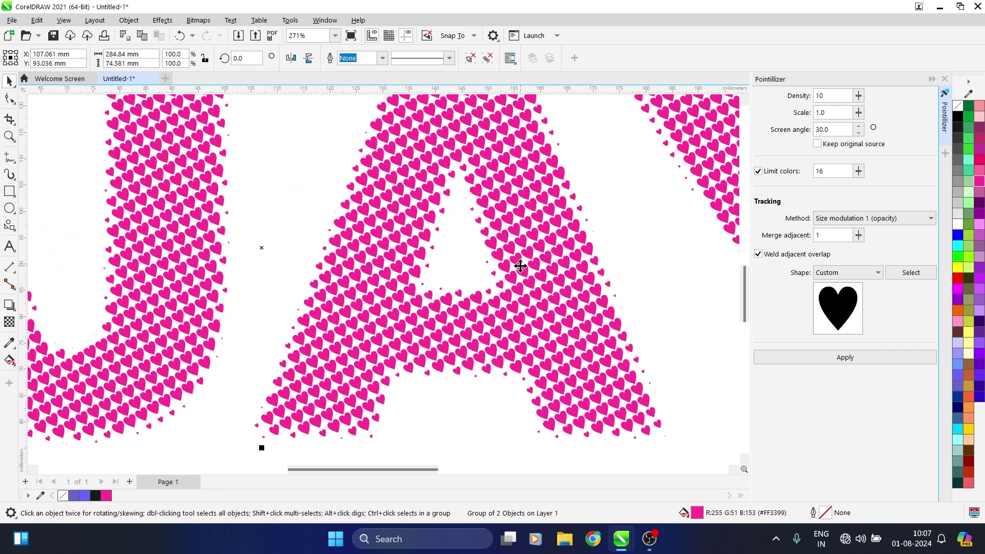
{"action": "scroll", "coordinate": [520, 266], "scroll_direction": "down", "scroll_amount": 4}
{"action": "scroll", "coordinate": [414, 257], "scroll_direction": "up", "scroll_amount": 2}
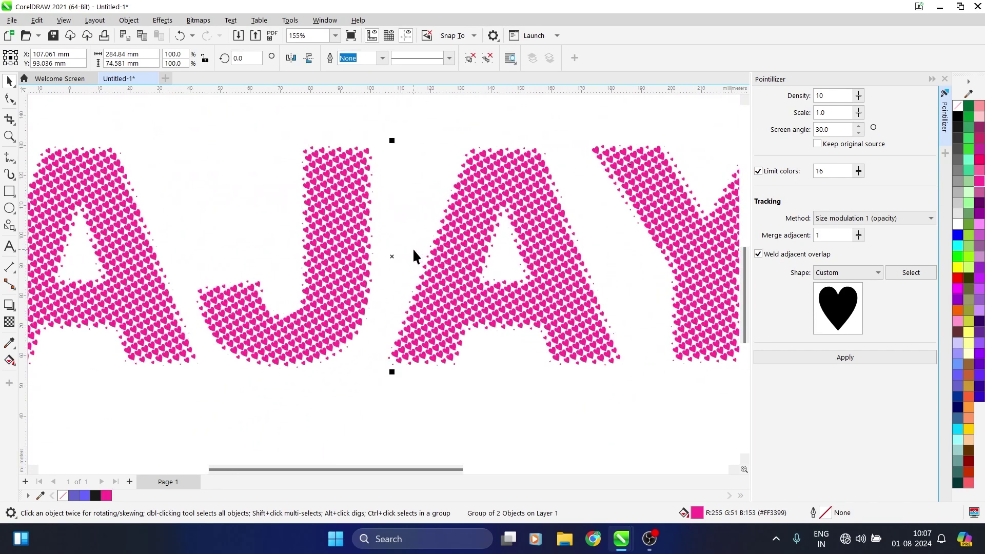
{"action": "scroll", "coordinate": [376, 251], "scroll_direction": "down", "scroll_amount": 2}
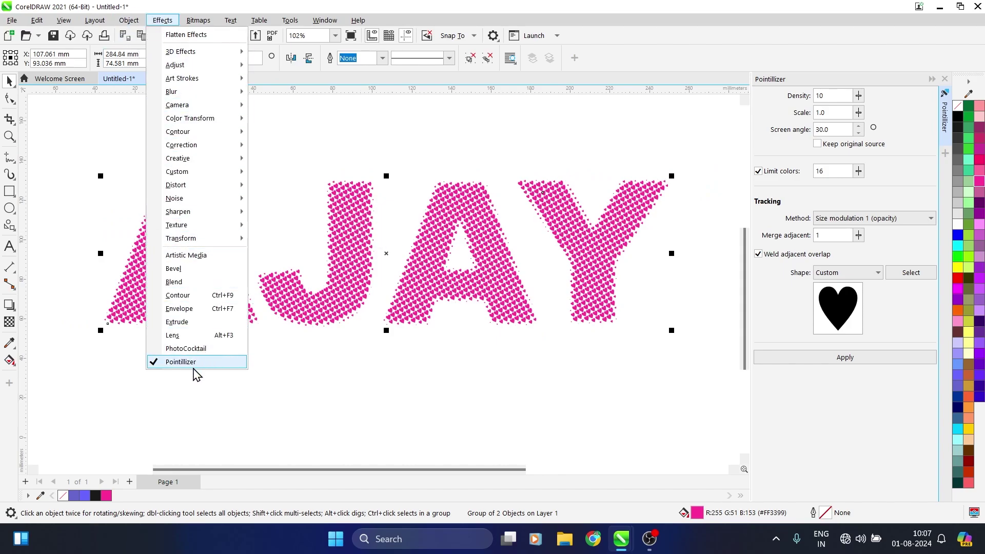
{"action": "left_click", "coordinate": [362, 401]}
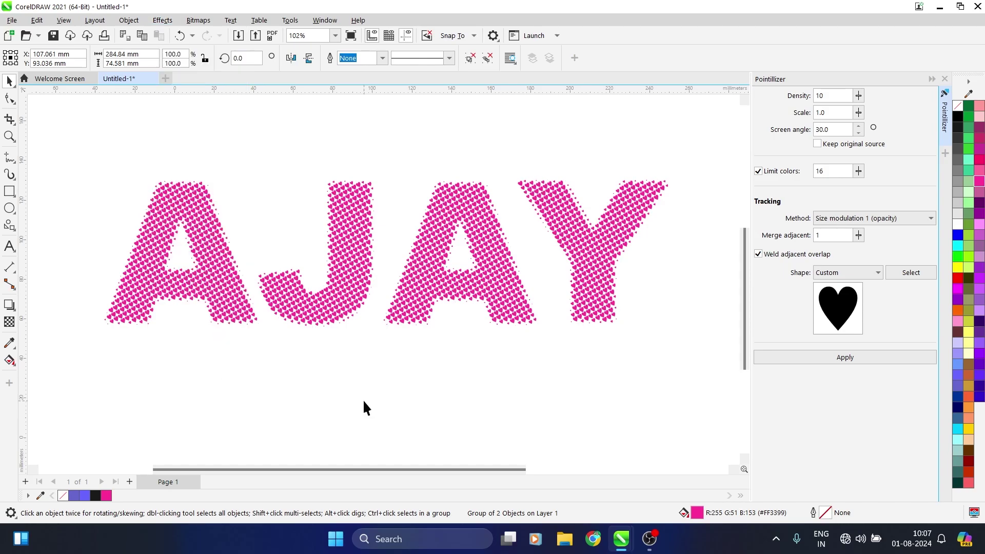
{"action": "left_click", "coordinate": [362, 400]}
{"action": "scroll", "coordinate": [361, 224], "scroll_direction": "up", "scroll_amount": 4}
{"action": "scroll", "coordinate": [360, 223], "scroll_direction": "down", "scroll_amount": 2}
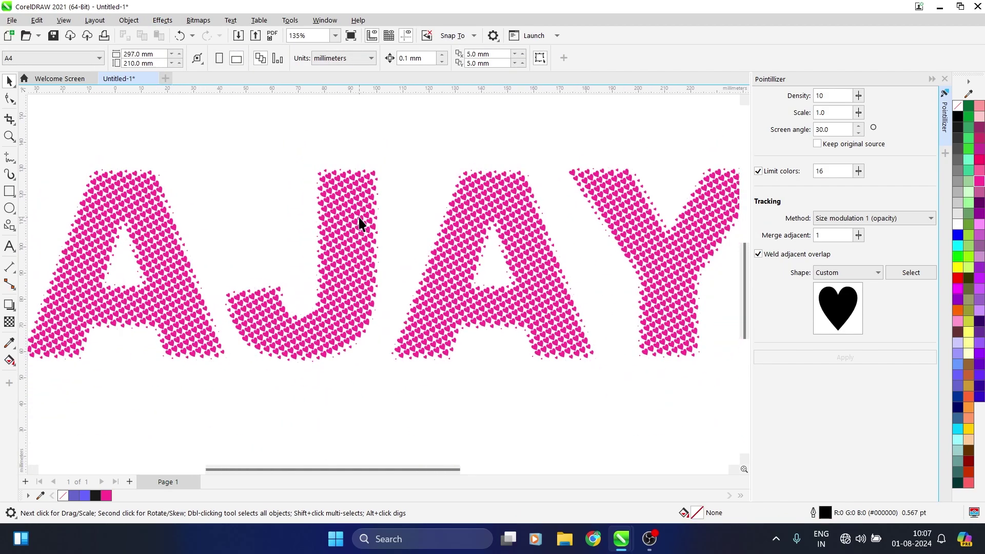
{"action": "scroll", "coordinate": [361, 223], "scroll_direction": "up", "scroll_amount": 3}
{"action": "scroll", "coordinate": [360, 223], "scroll_direction": "down", "scroll_amount": 3}
{"action": "scroll", "coordinate": [361, 223], "scroll_direction": "down", "scroll_amount": 1}
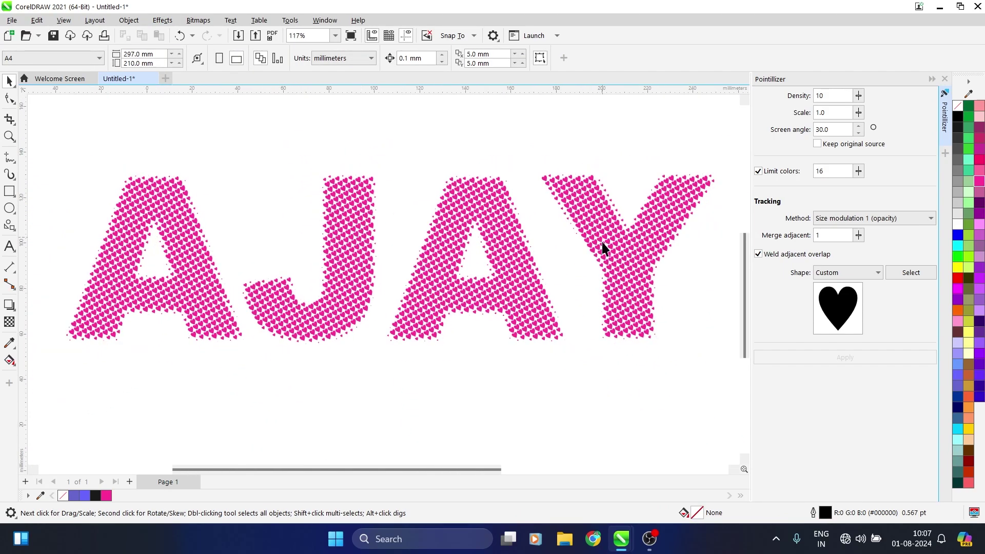
Close the Pointillizer settings and move the pink lettering about 8 mm left and 7 mm down.
{"action": "left_click", "coordinate": [944, 79]}
{"action": "scroll", "coordinate": [394, 248], "scroll_direction": "up", "scroll_amount": 2}
{"action": "scroll", "coordinate": [394, 247], "scroll_direction": "down", "scroll_amount": 1}
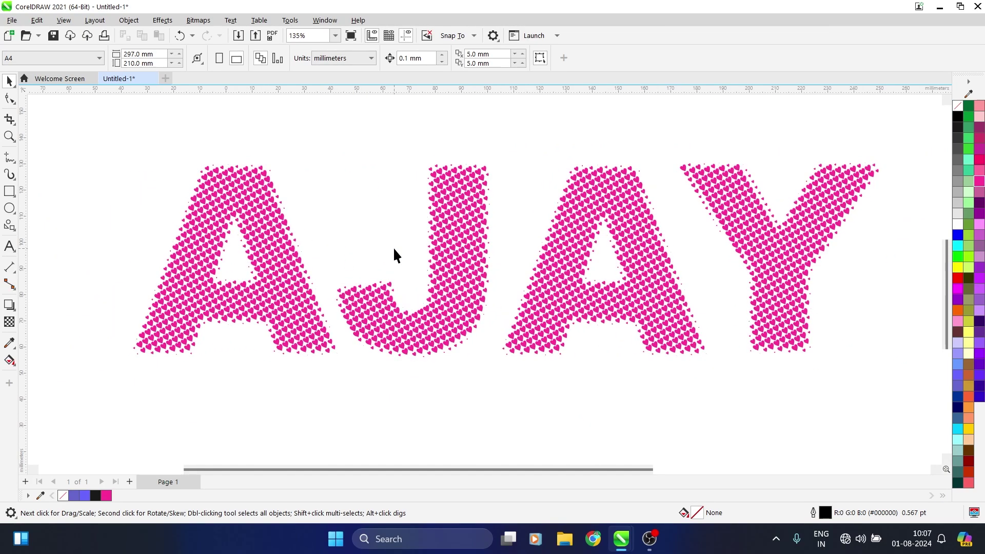
{"action": "scroll", "coordinate": [394, 247], "scroll_direction": "down", "scroll_amount": 1}
{"action": "scroll", "coordinate": [522, 226], "scroll_direction": "up", "scroll_amount": 1}
{"action": "left_click", "coordinate": [618, 226]}
{"action": "left_click_drag", "start_coordinate": [618, 217], "coordinate": [580, 252]}
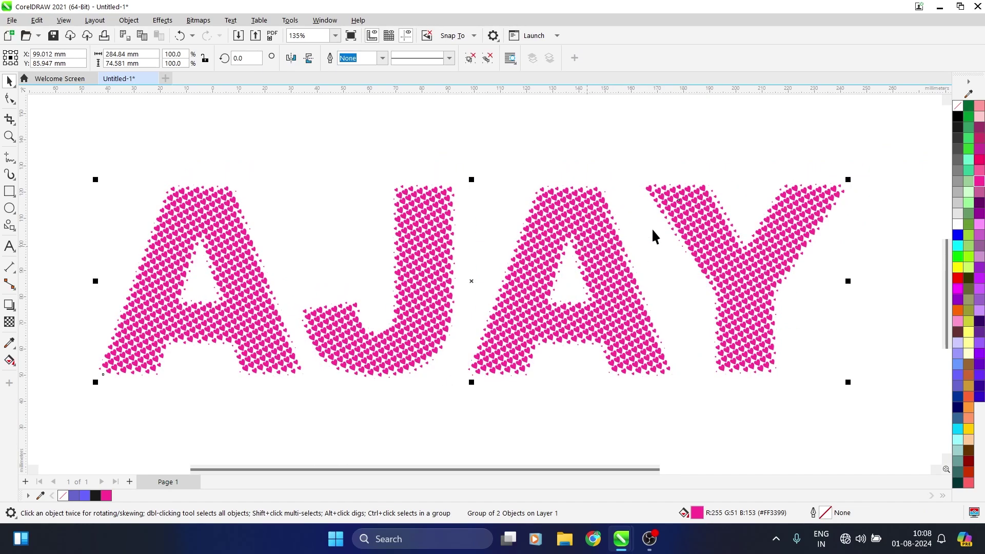